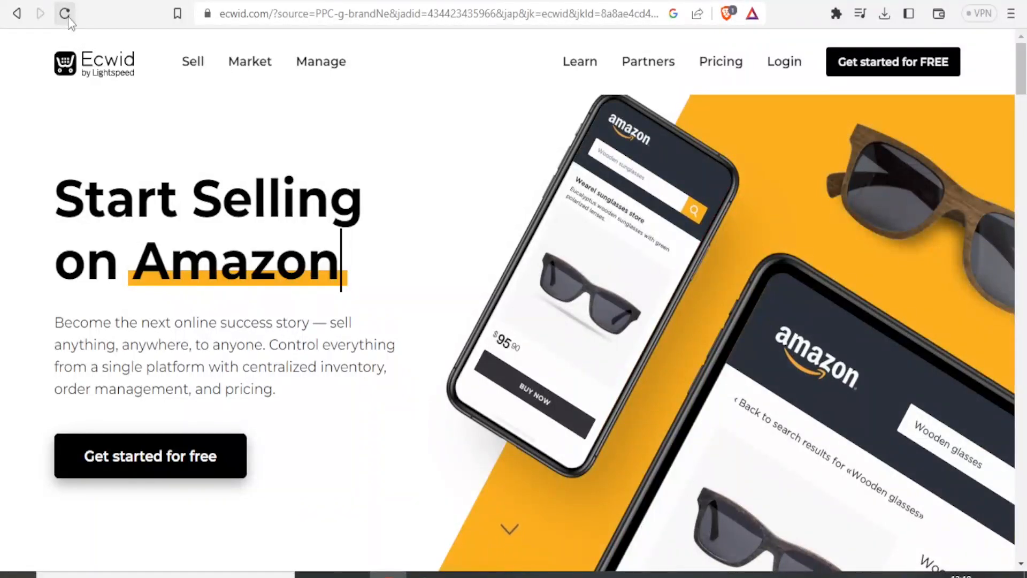
Look through the Ecwid homepage sections on selling everywhere, growing faster and managing simply
click(69, 17)
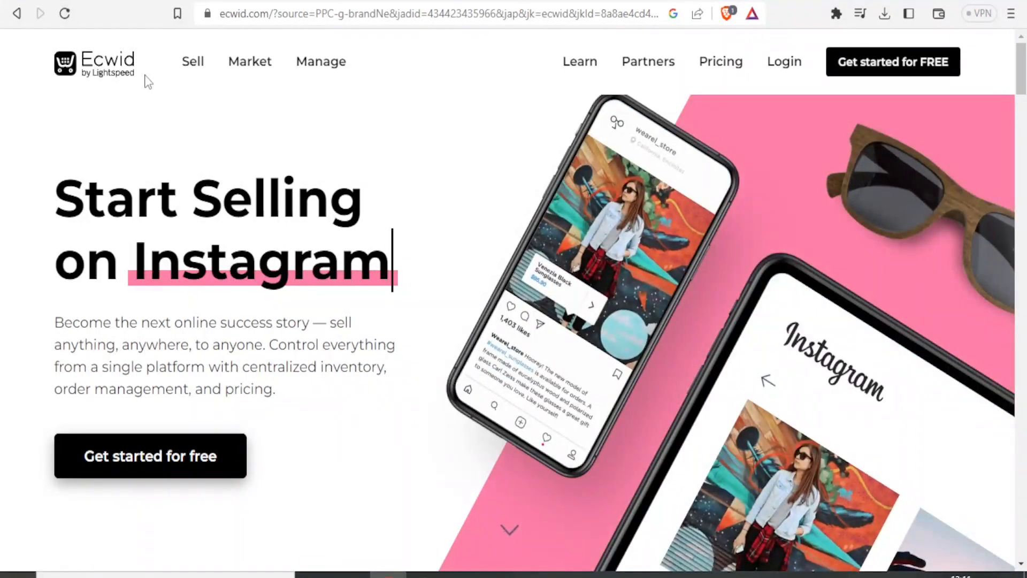
click(64, 14)
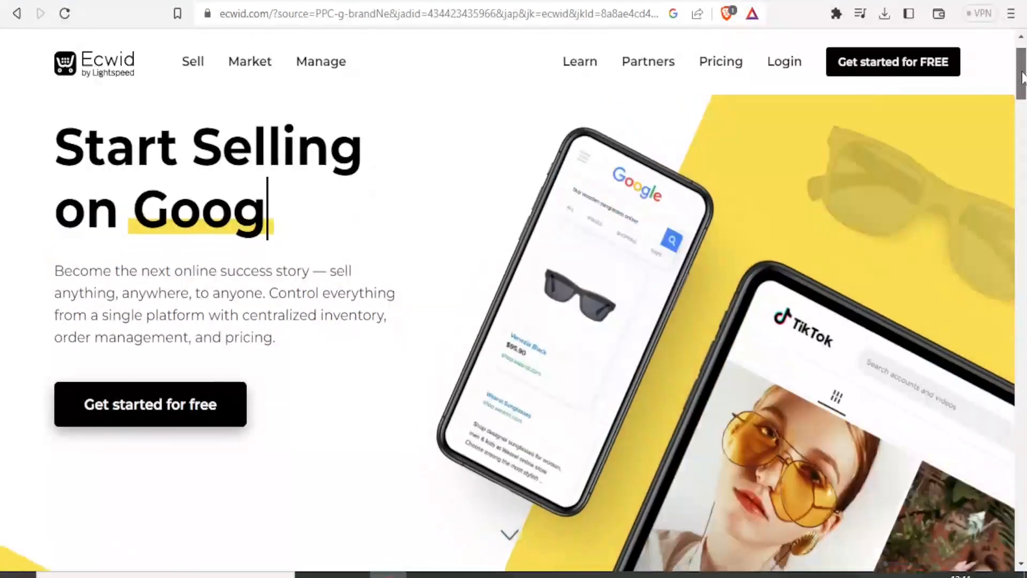
mouse_move(1022, 65)
mouse_down()
mouse_move(1022, 95)
mouse_move(1020, 52)
mouse_up()
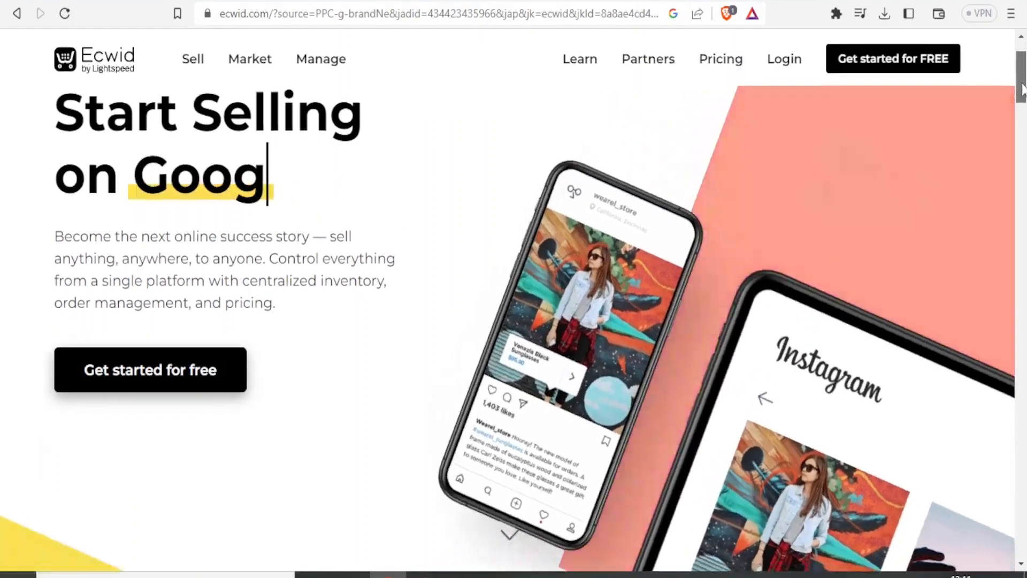
drag(1021, 80, 1022, 136)
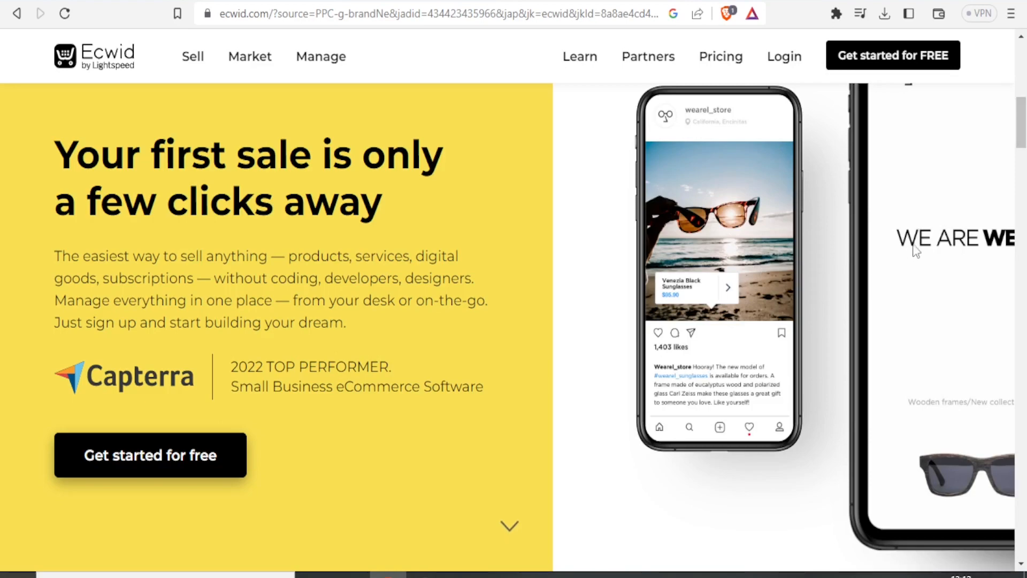
drag(1023, 120, 1023, 178)
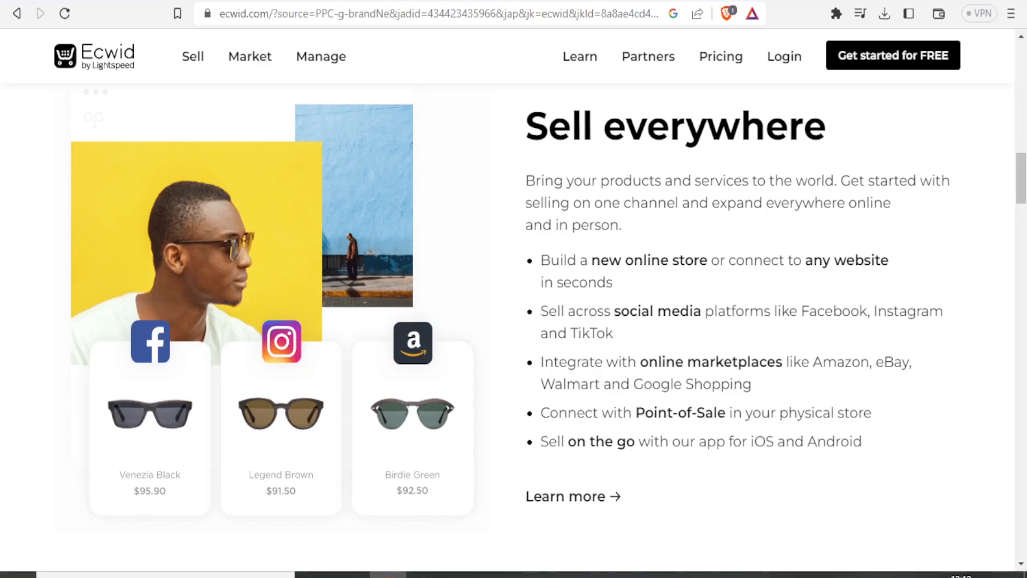
drag(1023, 188, 1024, 242)
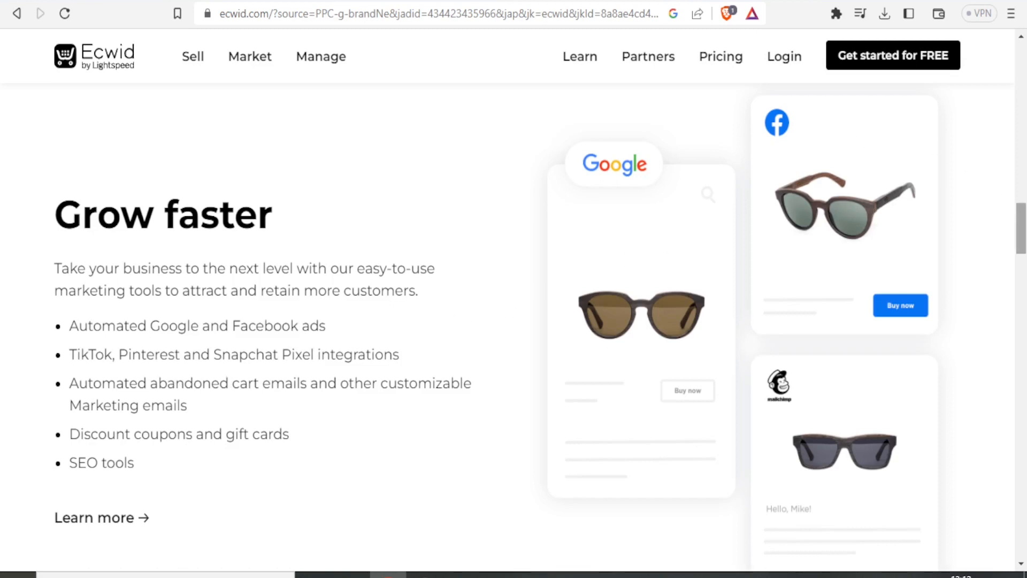
scroll(1021, 228, down, 1)
drag(1020, 228, 1022, 284)
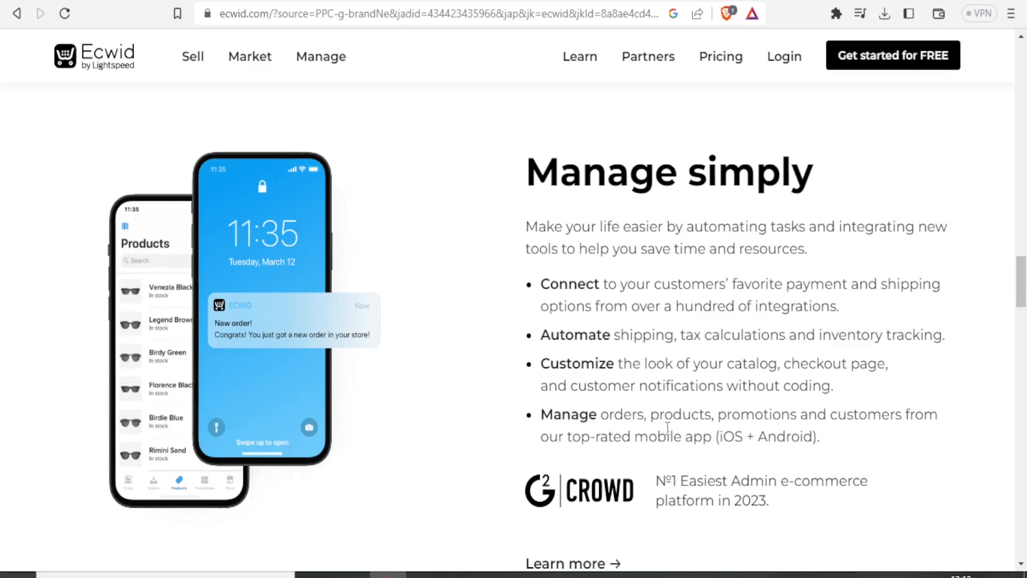
drag(1022, 279, 1021, 48)
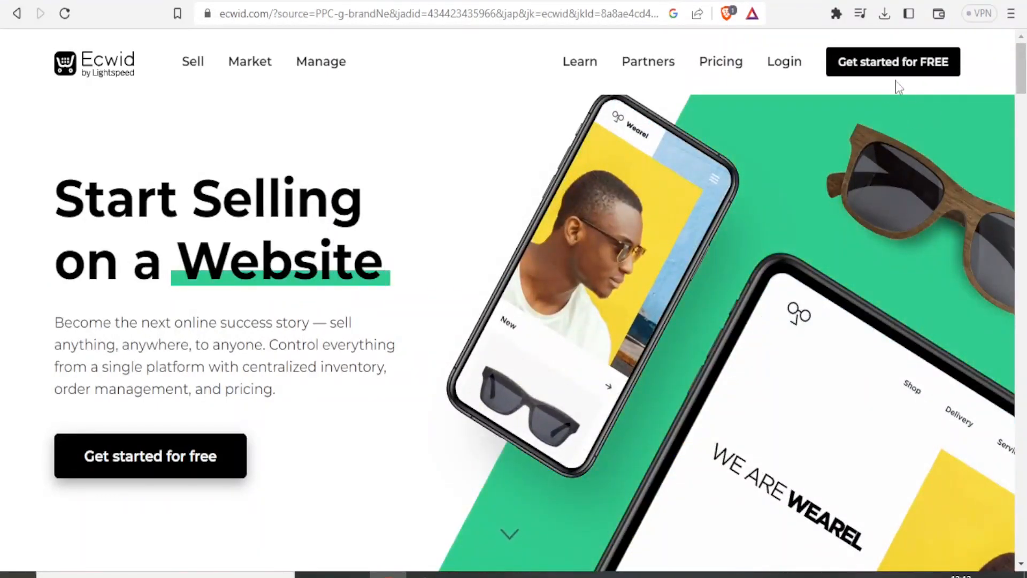
Register for a free account by entering the full name, e-mail and account password, and continue to the store setup
click(889, 66)
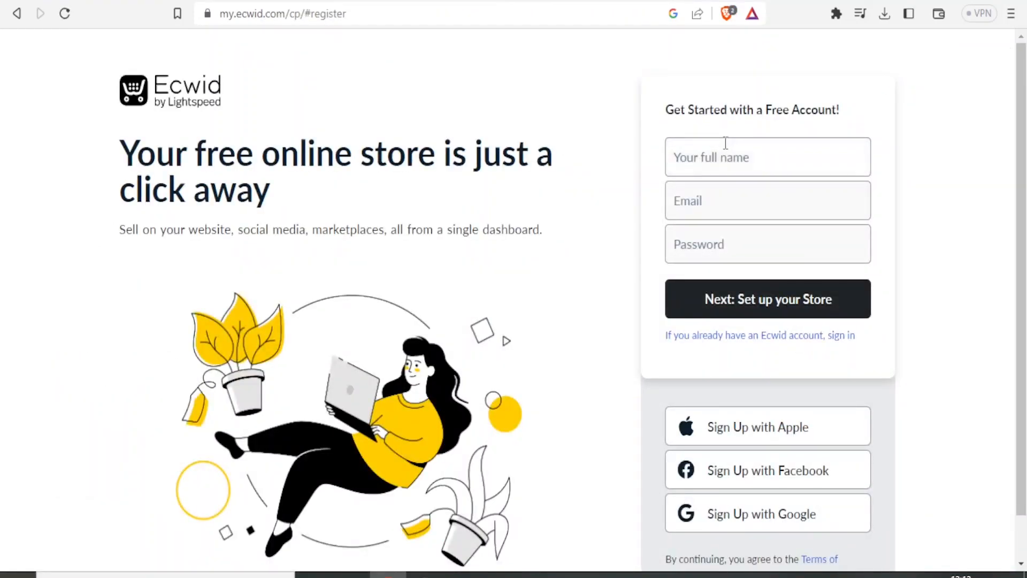
click(701, 159)
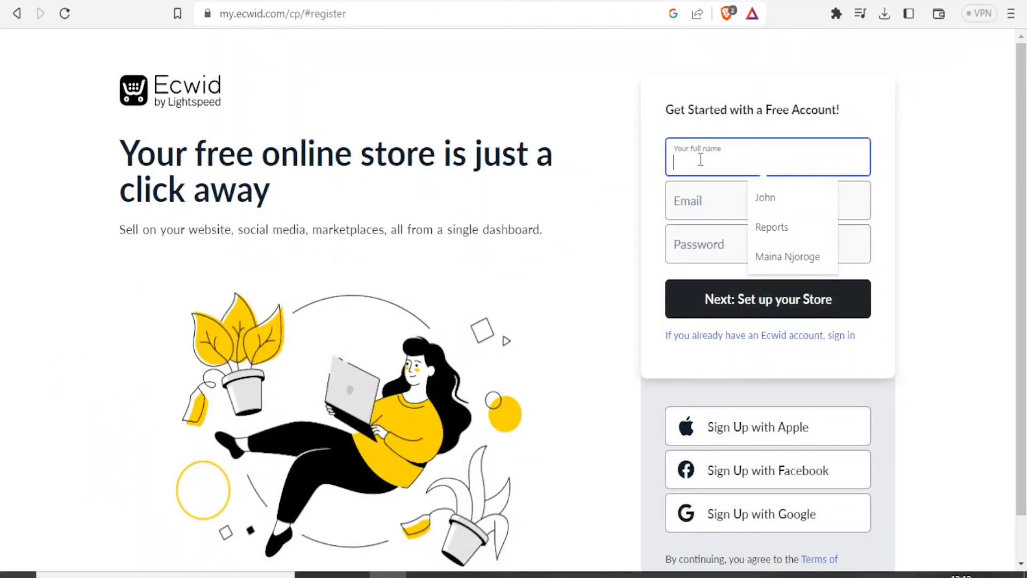
text(Njosh)
click(690, 199)
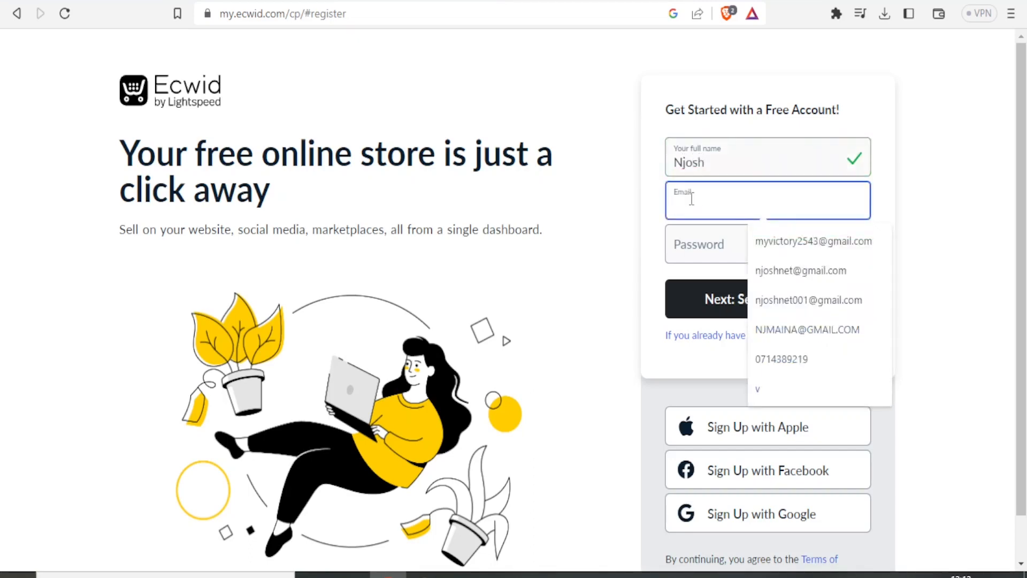
key(ctrl+v)
click(684, 240)
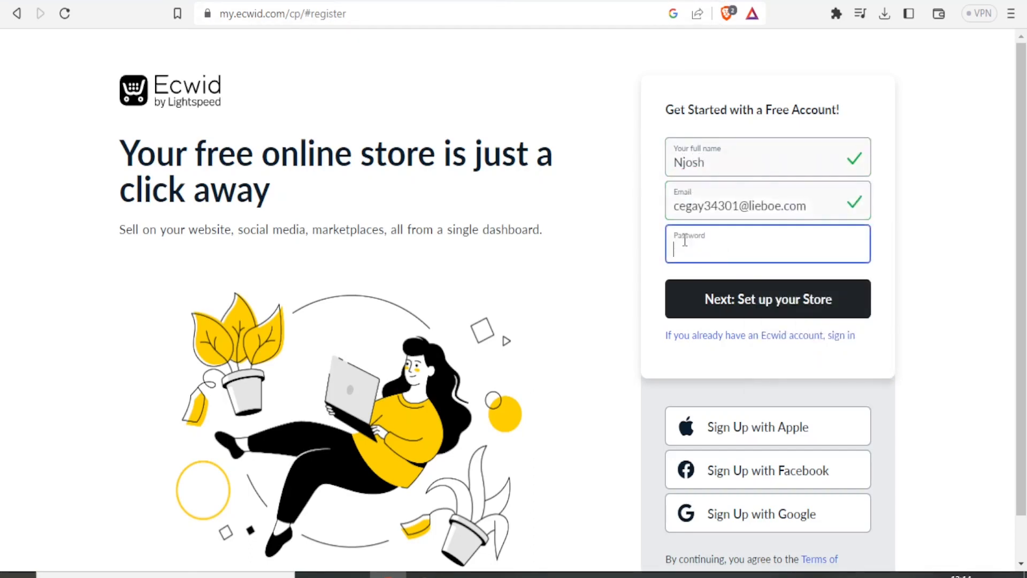
key(ctrl+v)
click(729, 307)
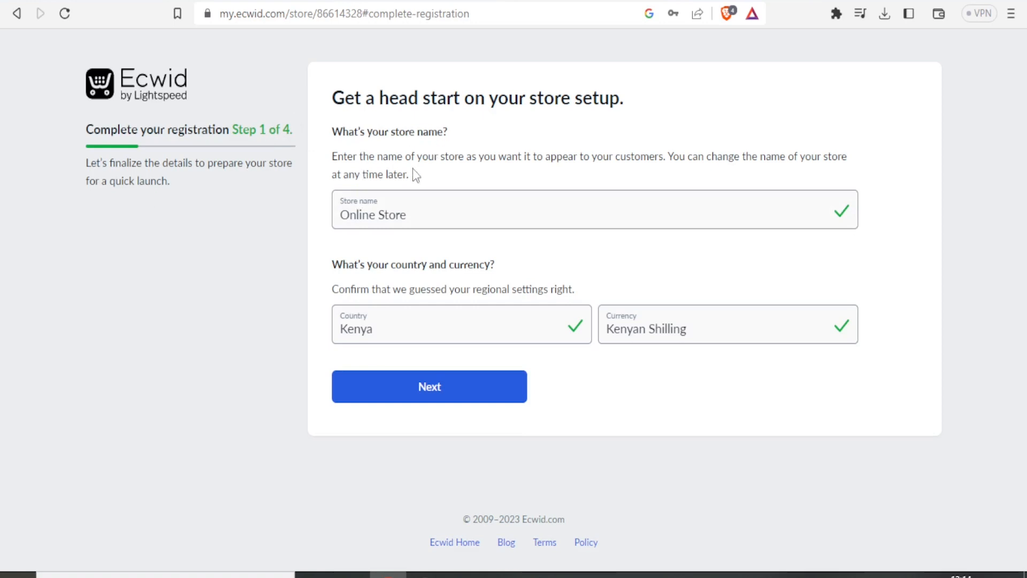
Set the store name to "Luxury cycles Store" and continue past the company address page of the registration
click(470, 215)
key(BackSpace)
key(BackSpace)
key(BackSpace)
key(BackSpace)
key(BackSpace)
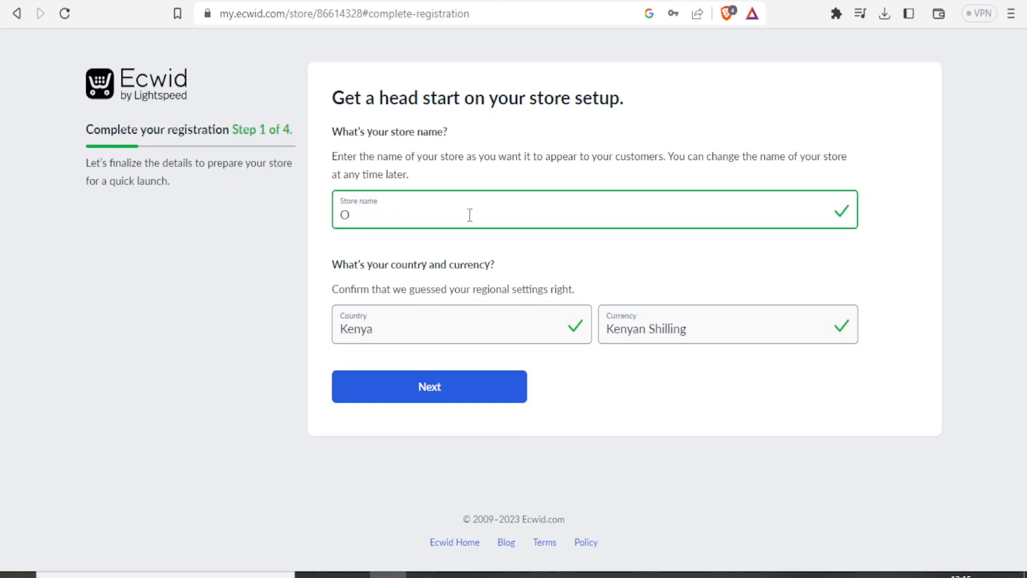
key(BackSpace)
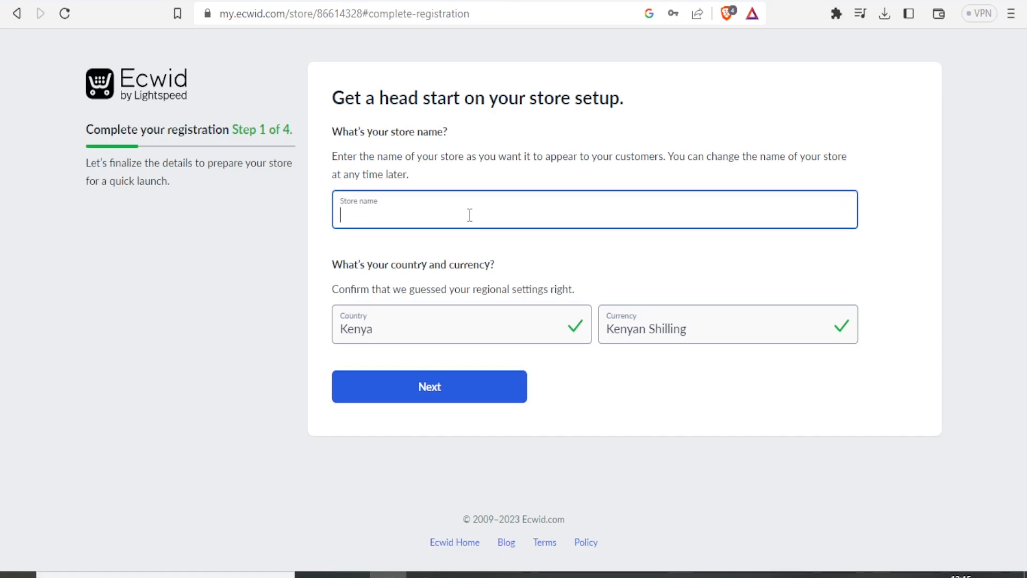
text(Luxury )
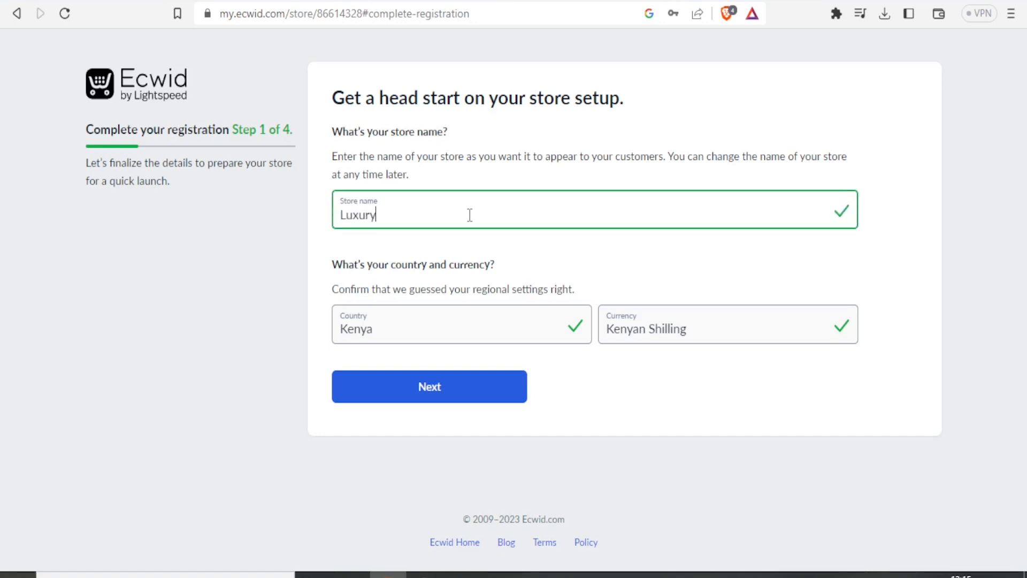
text(cycles Store)
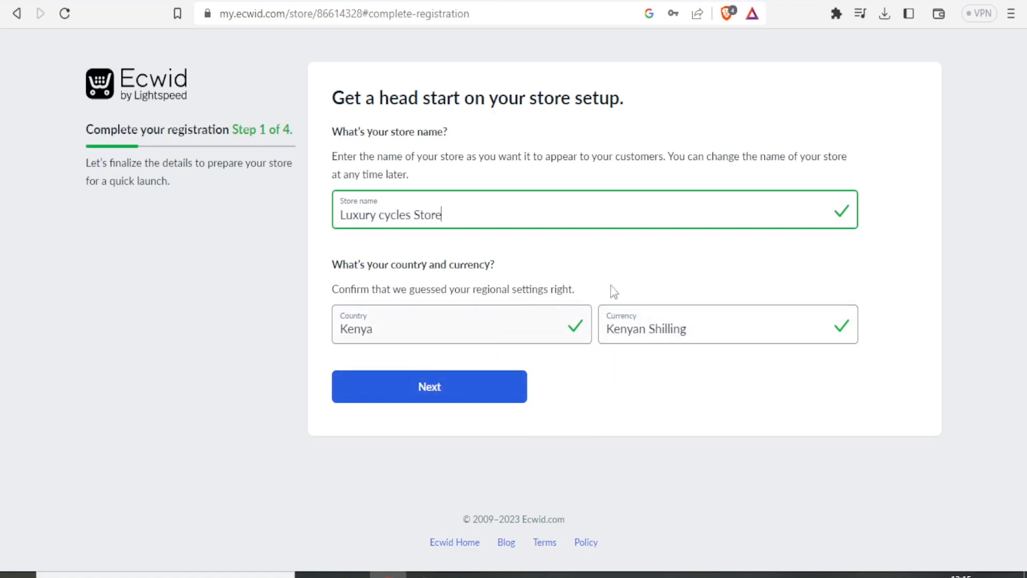
click(454, 399)
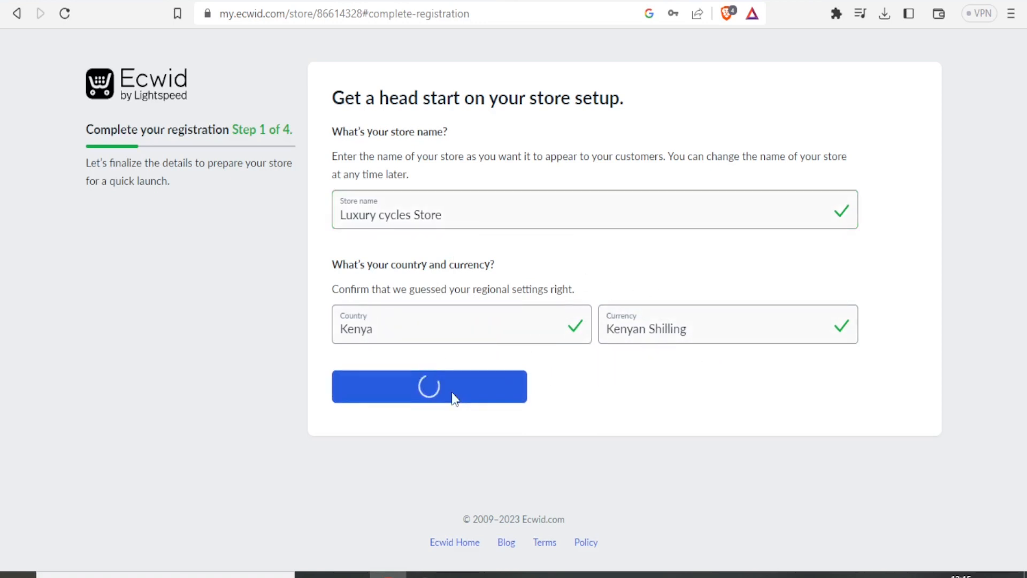
click(377, 233)
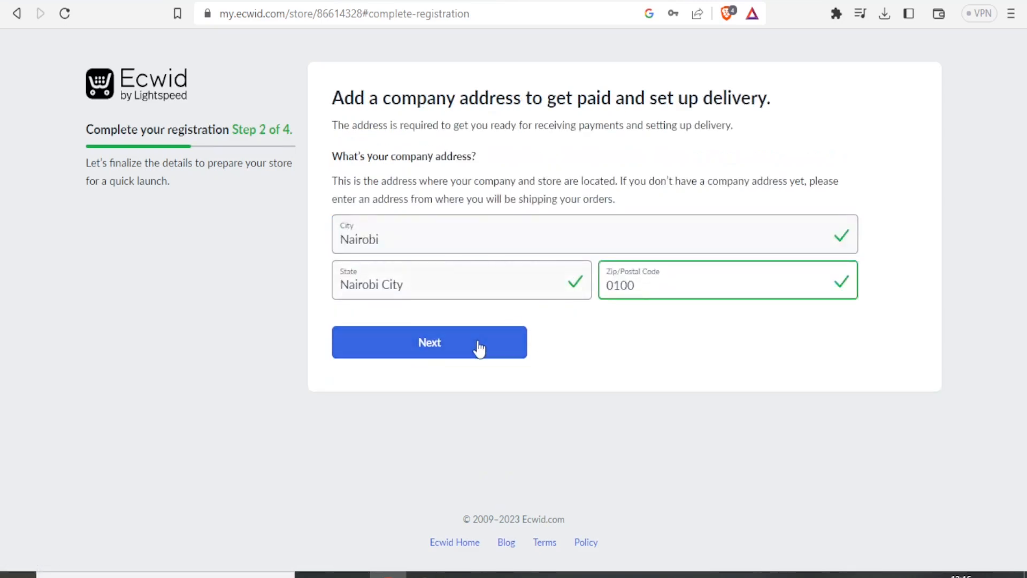
click(479, 346)
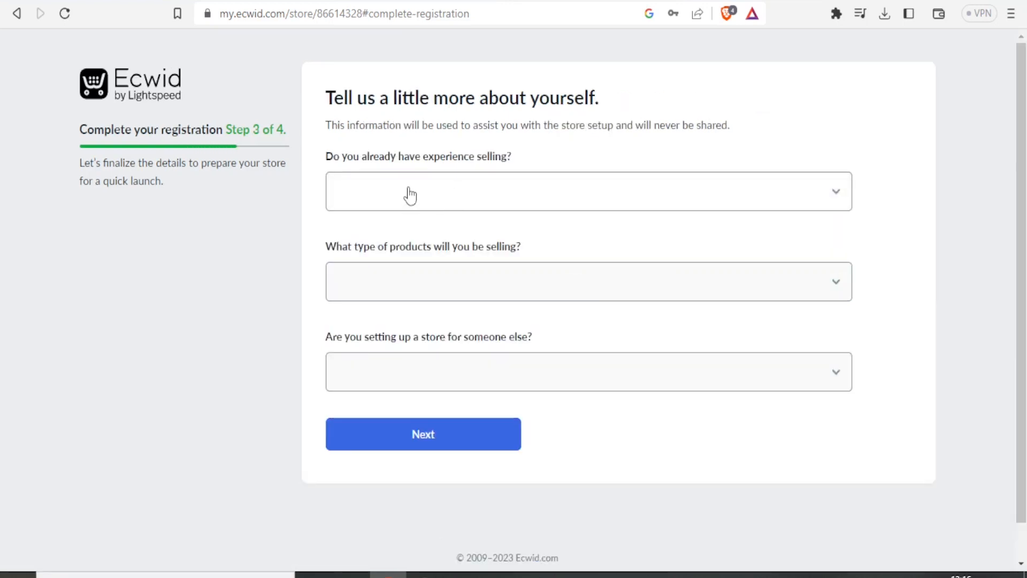
Answer the profile questions with "I'm just getting started", Automotive products and No for setting up for someone else, and submit them
click(838, 202)
click(465, 232)
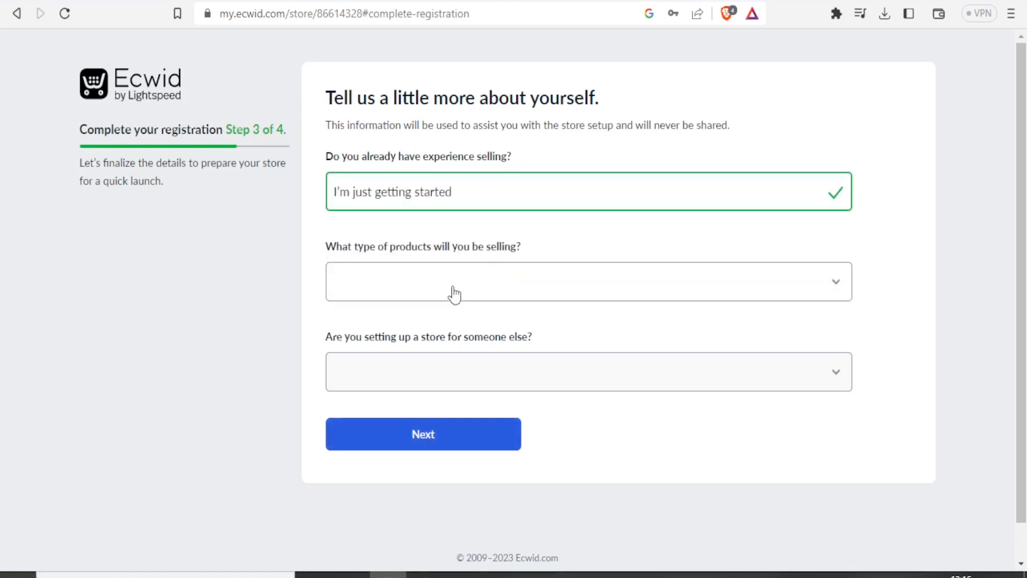
click(837, 286)
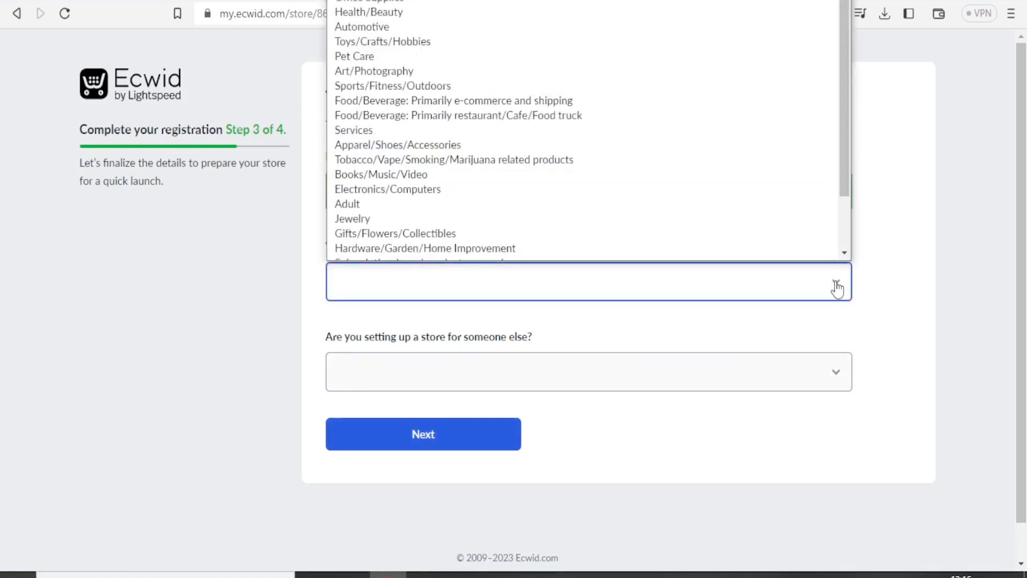
scroll(835, 144, down, 1)
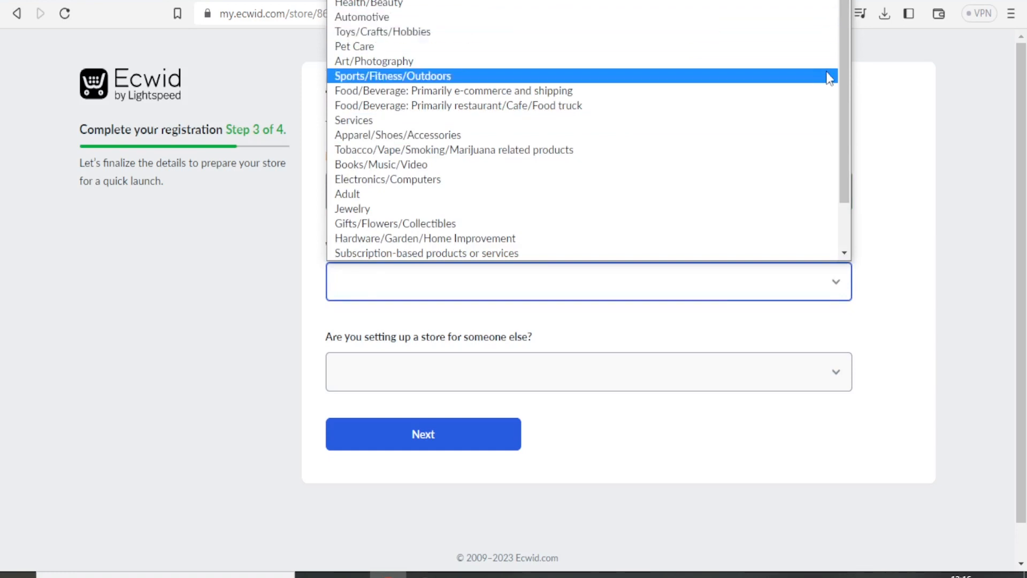
drag(845, 73, 844, 126)
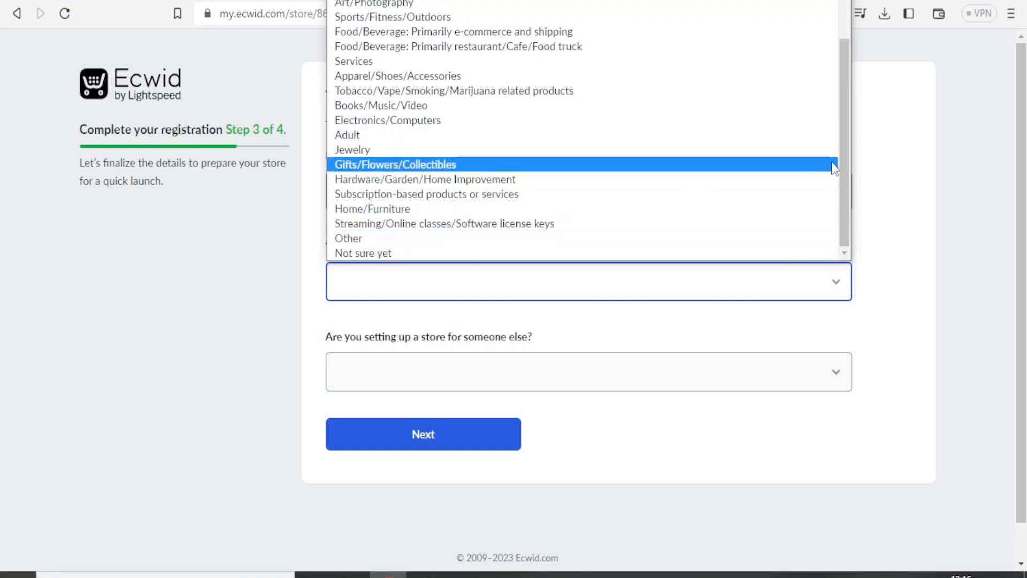
drag(846, 162, 851, 61)
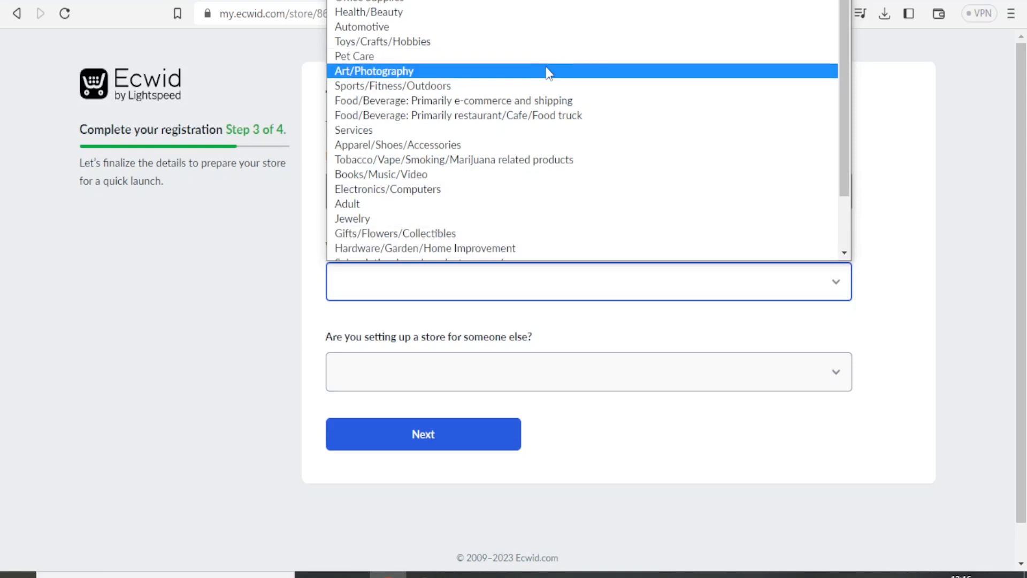
click(462, 27)
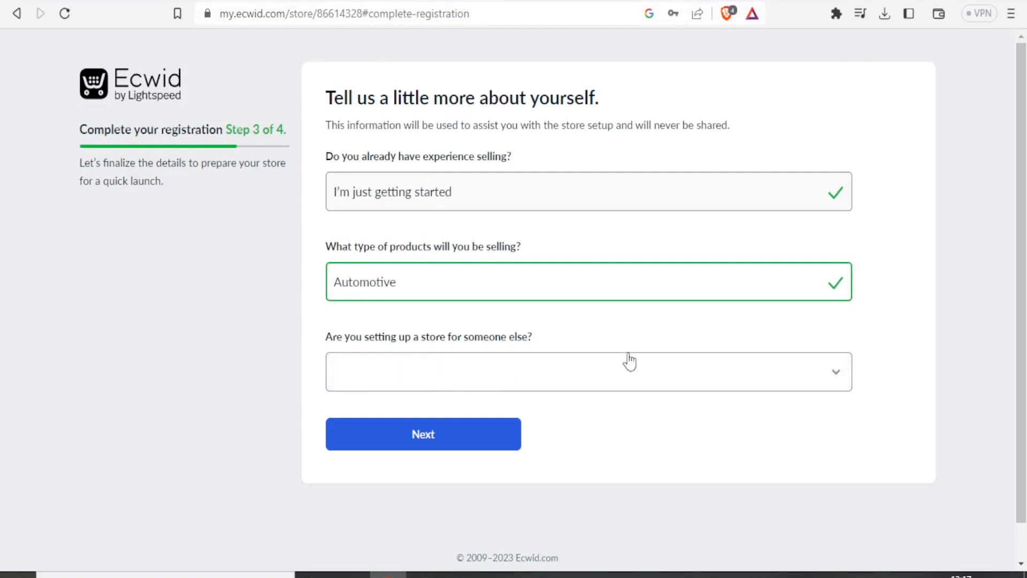
click(835, 378)
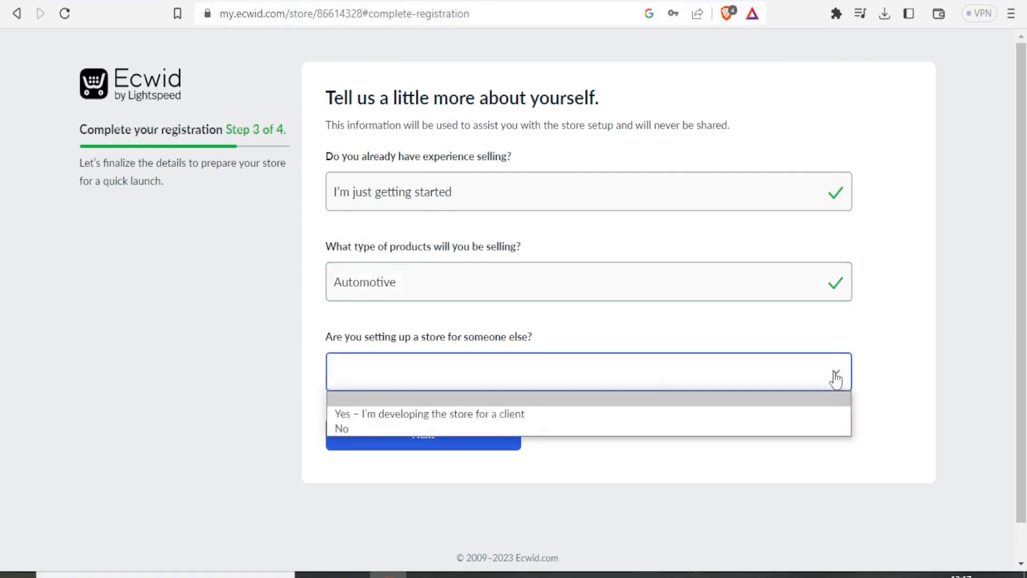
click(398, 429)
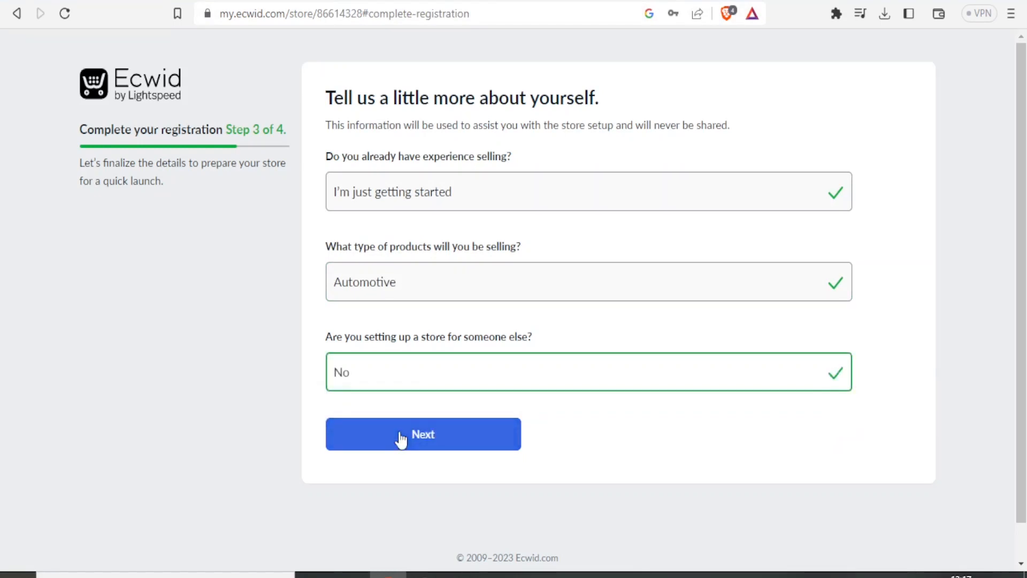
click(417, 434)
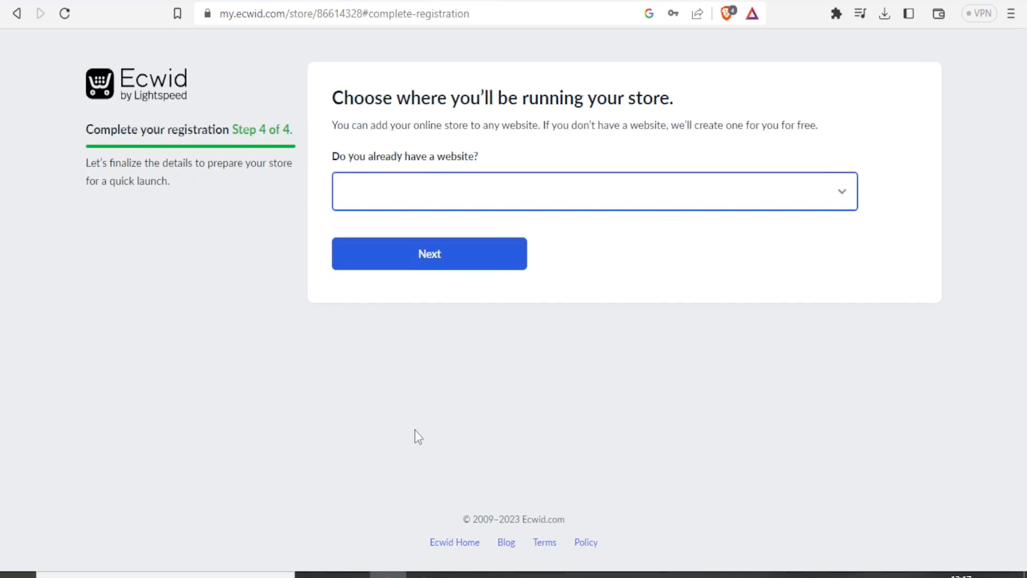
Answer No to already having a website and accept the free address luxury-cycles-store.company.site
click(835, 193)
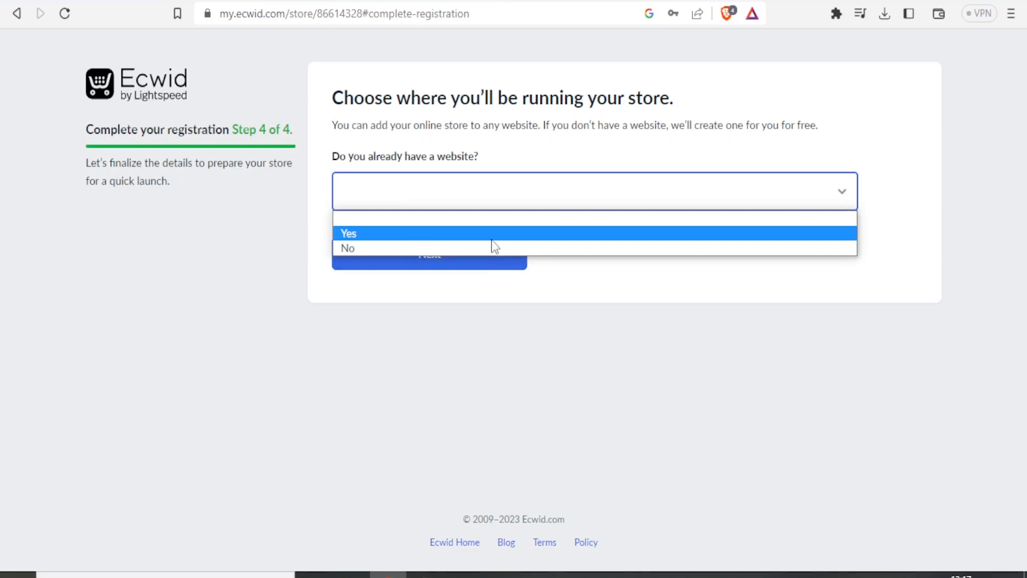
click(476, 248)
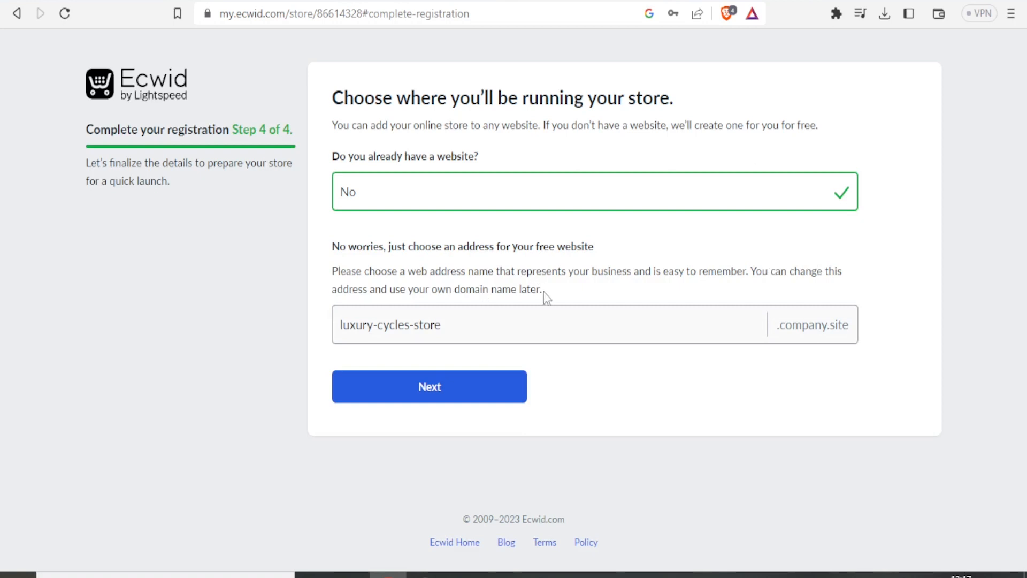
click(461, 389)
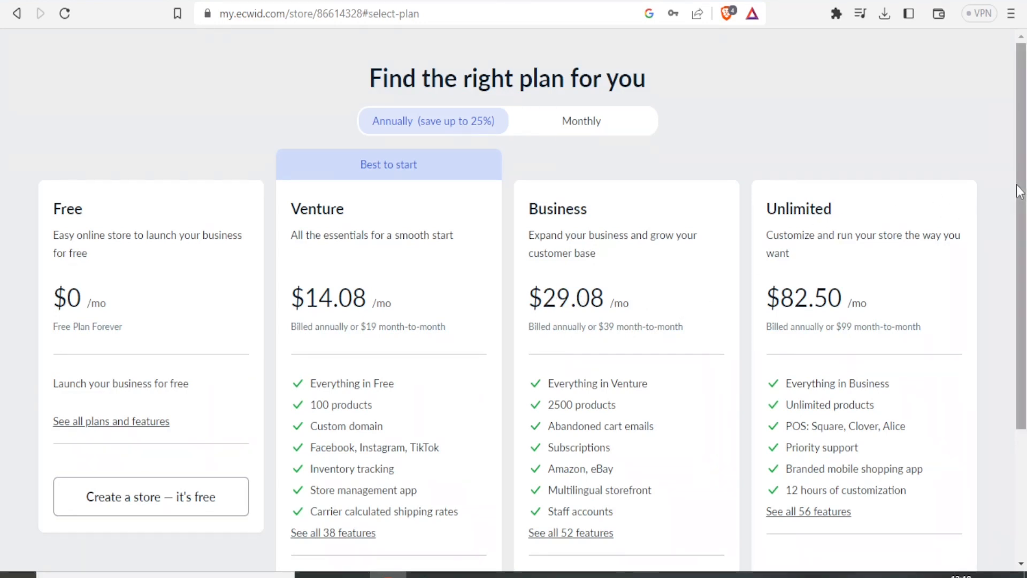
Create the store on the Free plan and view the to-do list on its dashboard
drag(1019, 191, 1020, 274)
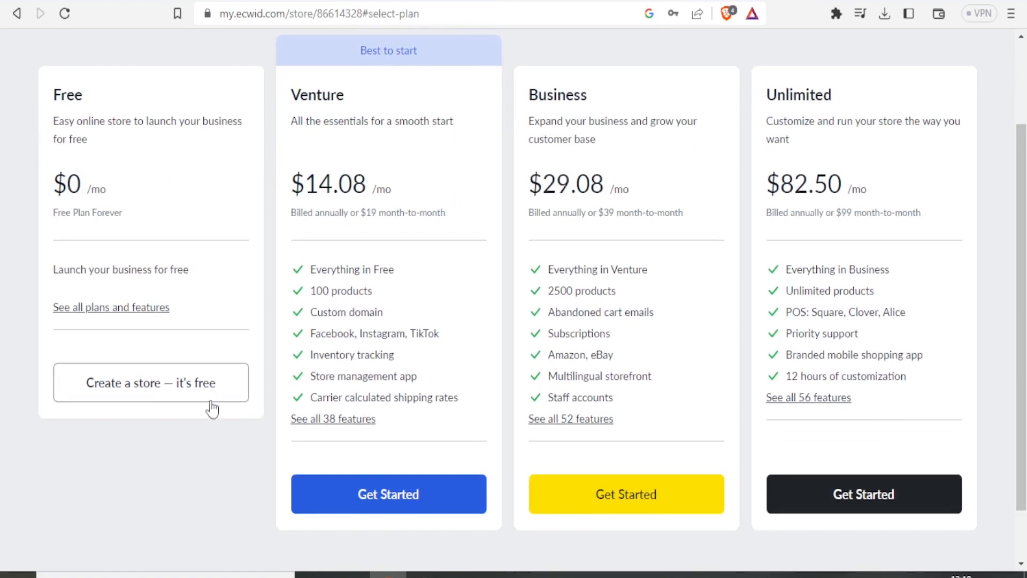
click(153, 390)
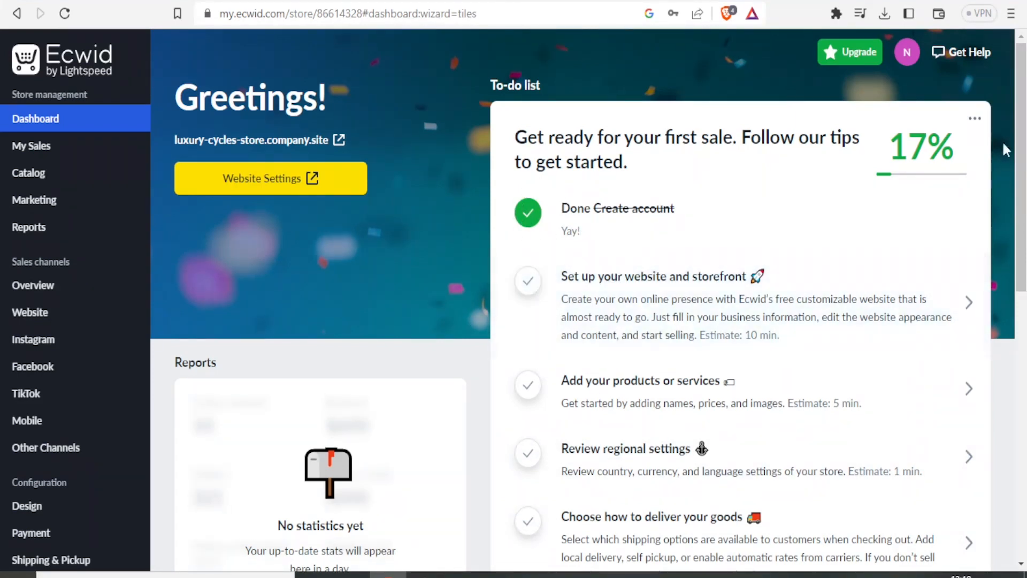
drag(1019, 143, 1024, 184)
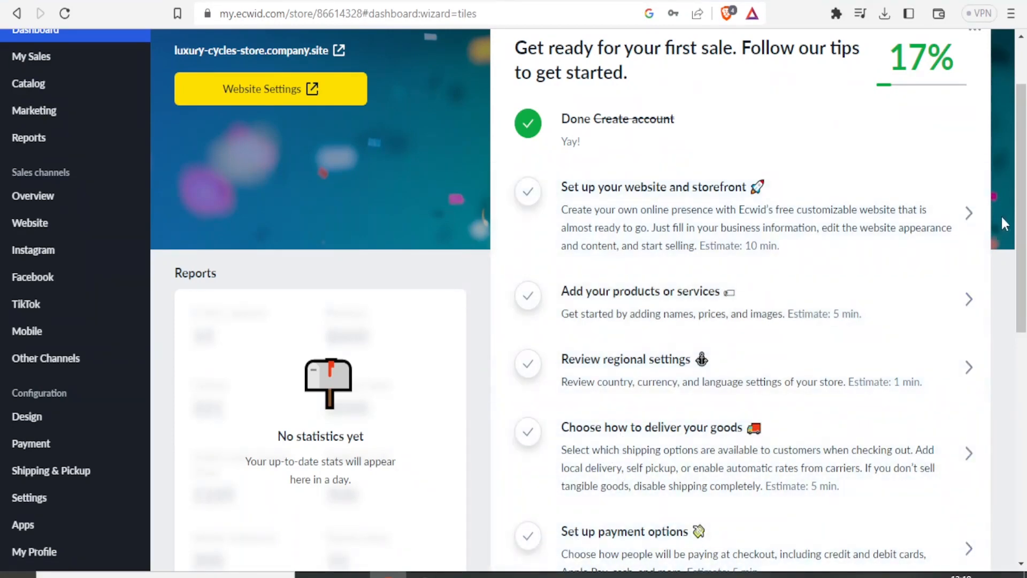
scroll(877, 219, down, 3)
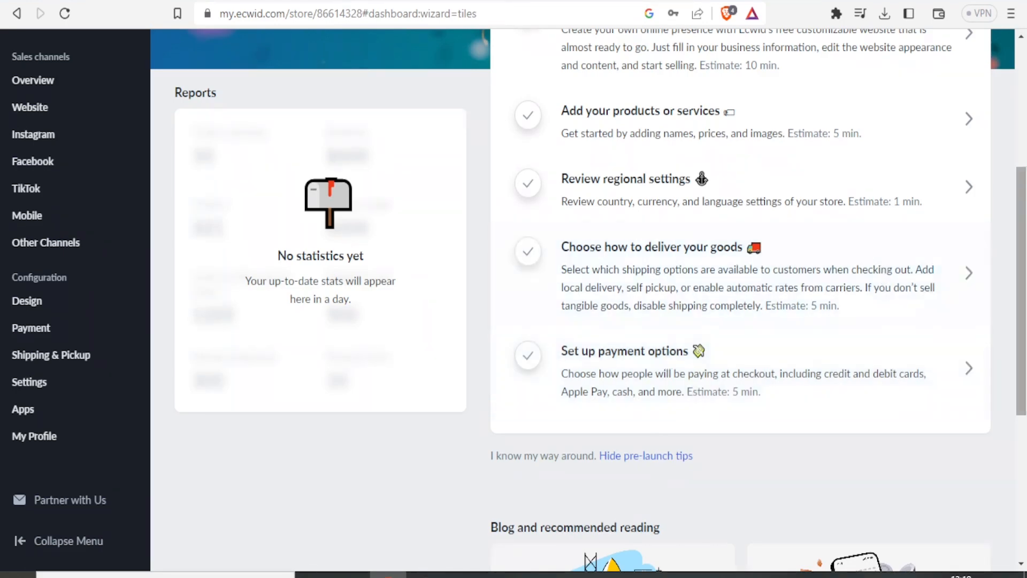
drag(1026, 247, 1008, 127)
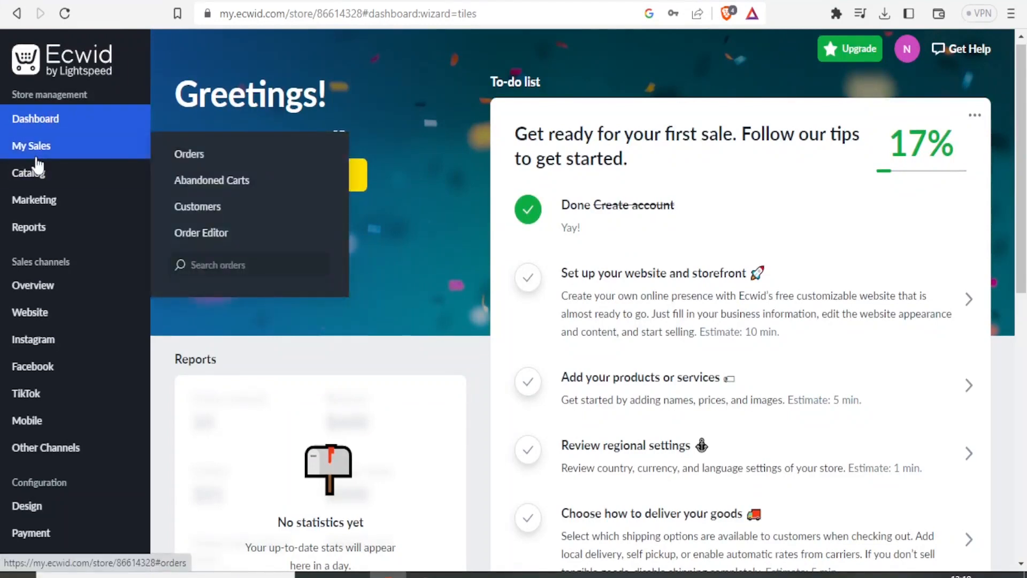
mouse_move(35, 182)
mouse_move(35, 202)
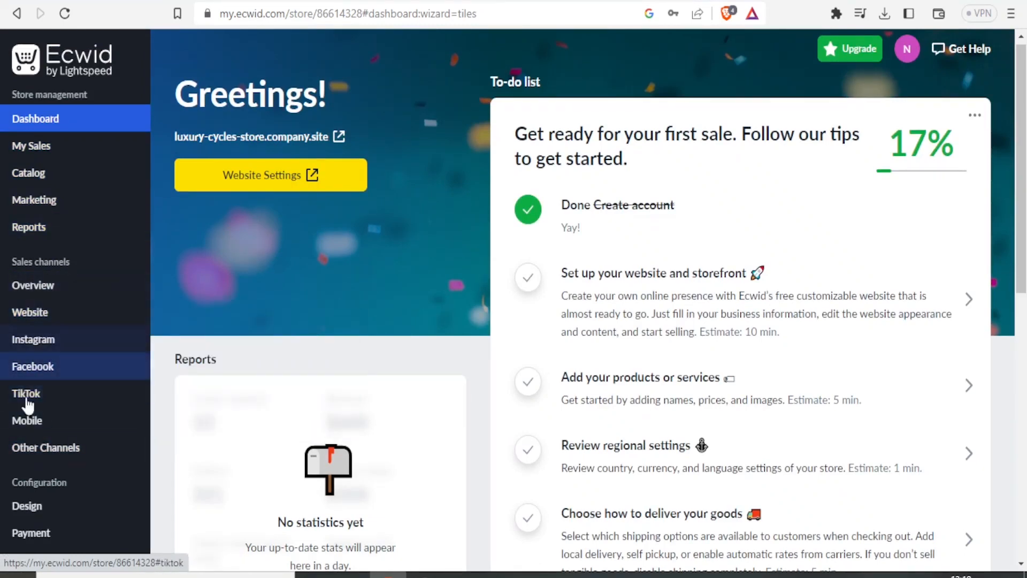
mouse_move(28, 321)
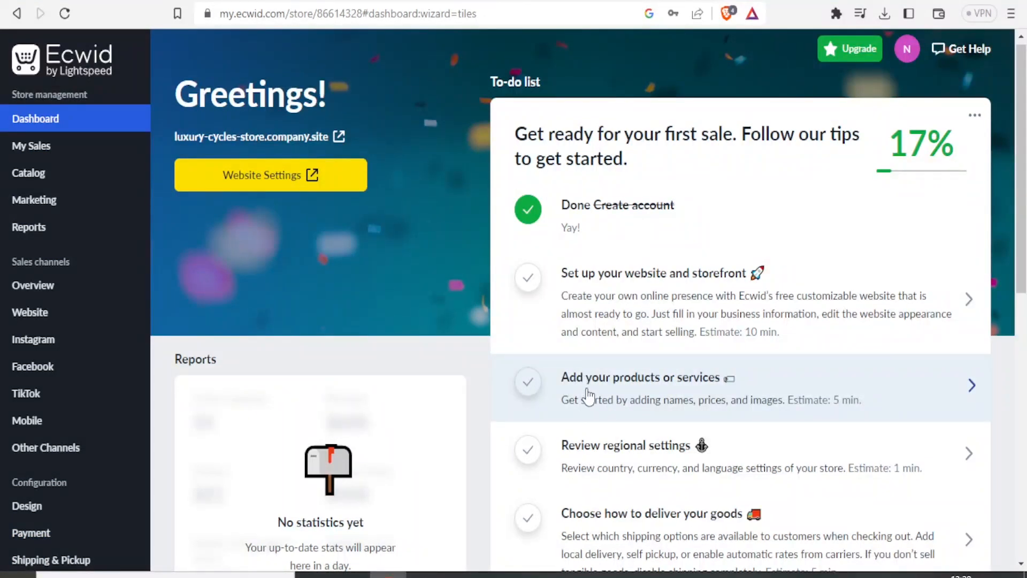
Open the task for adding products or services and delete all sample products from the catalog
click(657, 383)
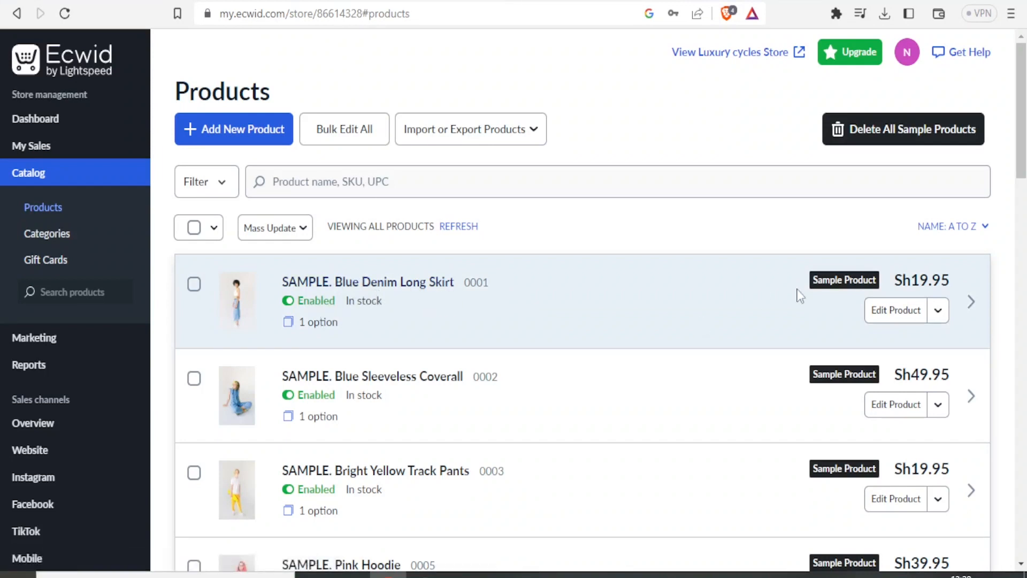
mouse_move(1021, 156)
mouse_down()
mouse_move(1021, 321)
mouse_move(1022, 155)
mouse_up()
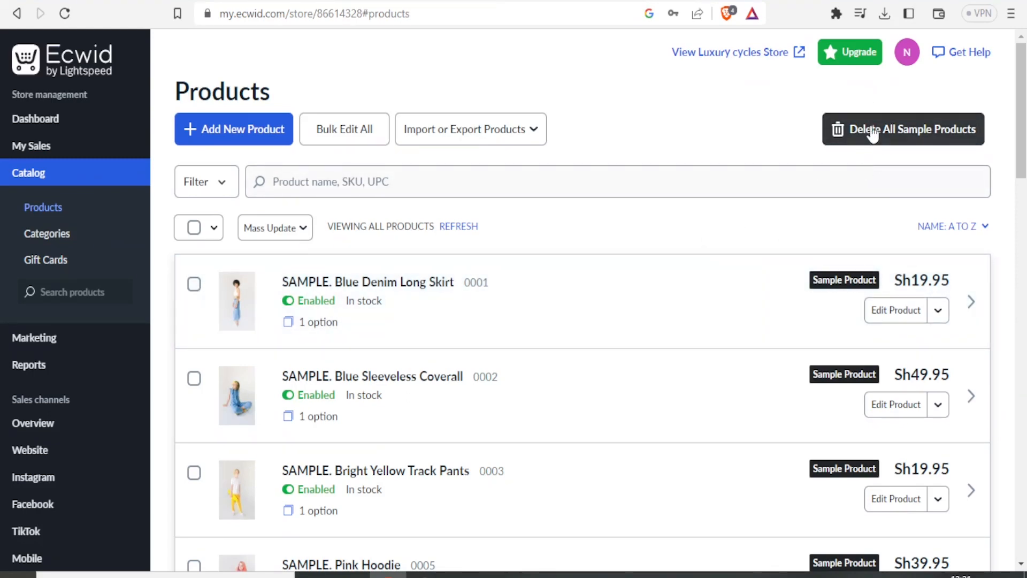
click(872, 132)
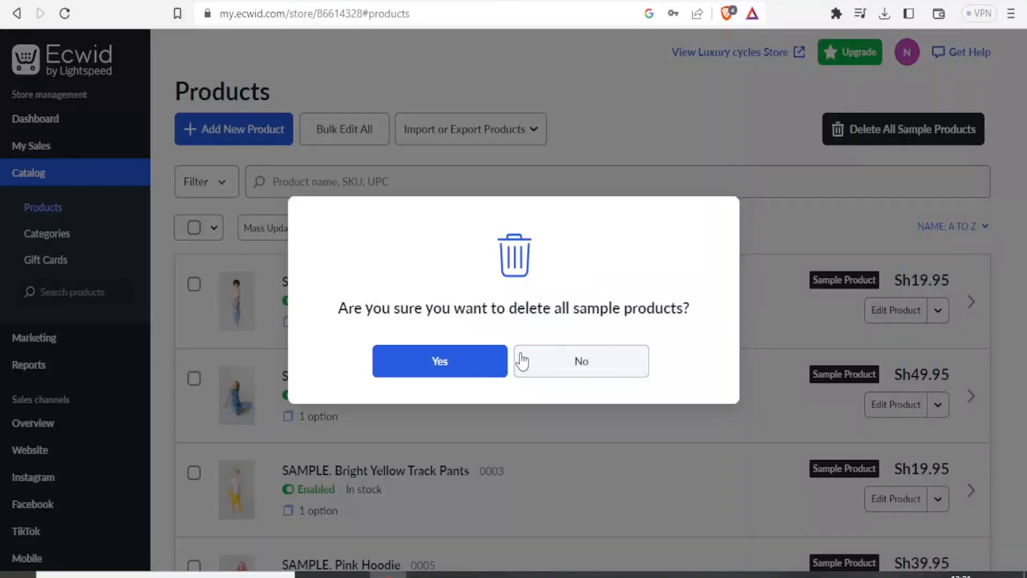
click(458, 369)
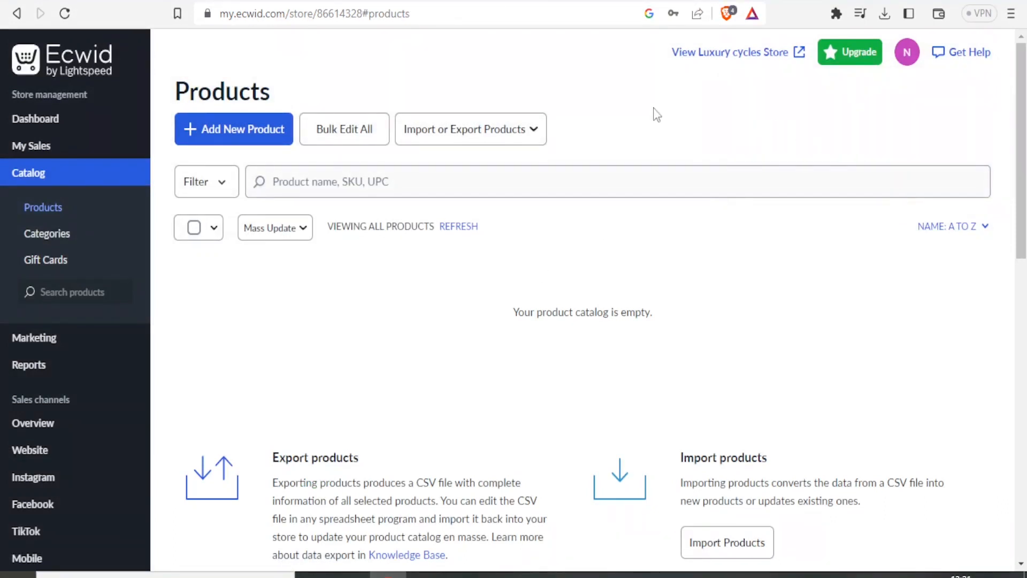
Start a new product, upload the Bike image from the Downloads folder and check the uploaded picture at full size
click(228, 138)
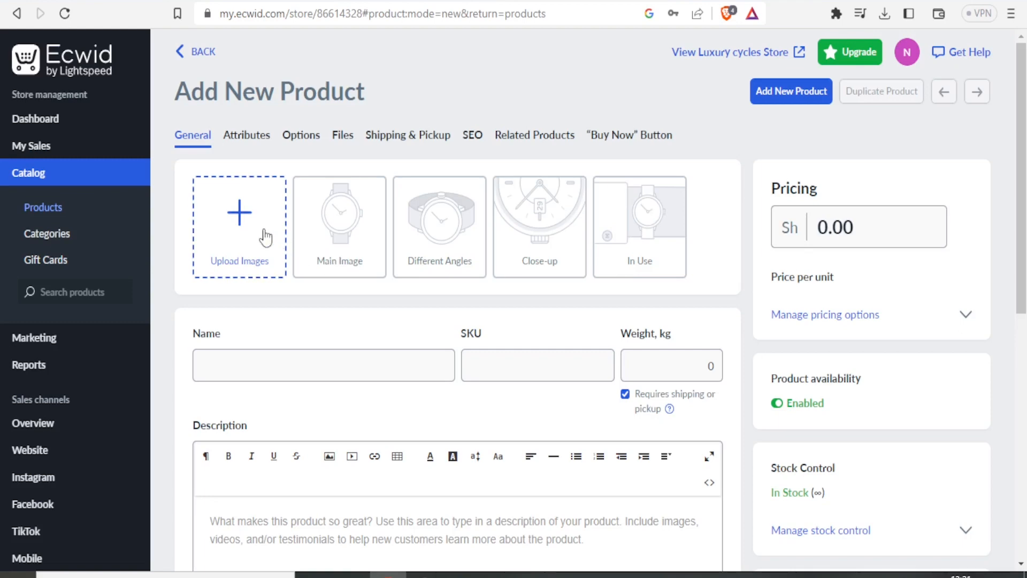
click(249, 235)
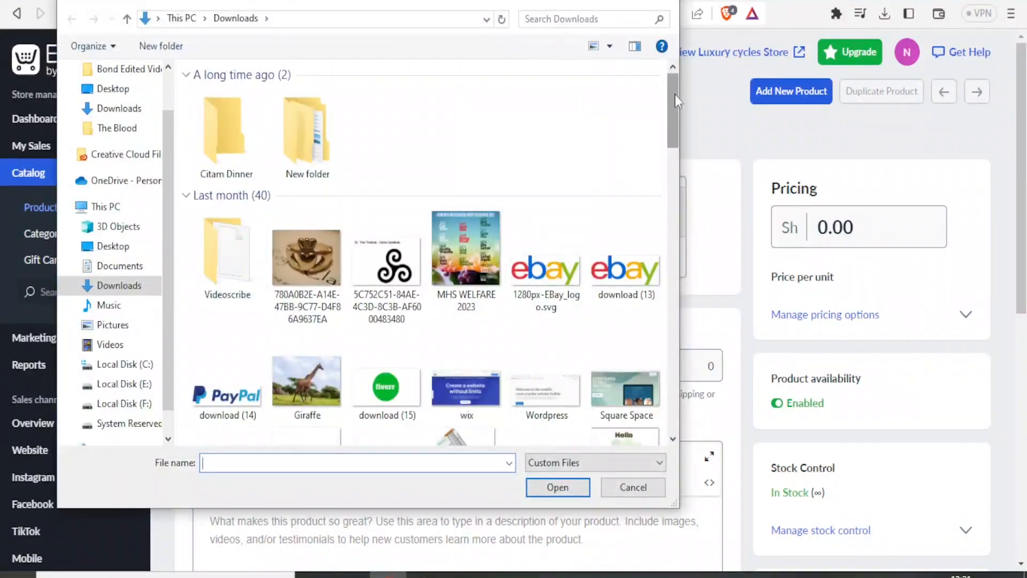
drag(670, 95, 669, 403)
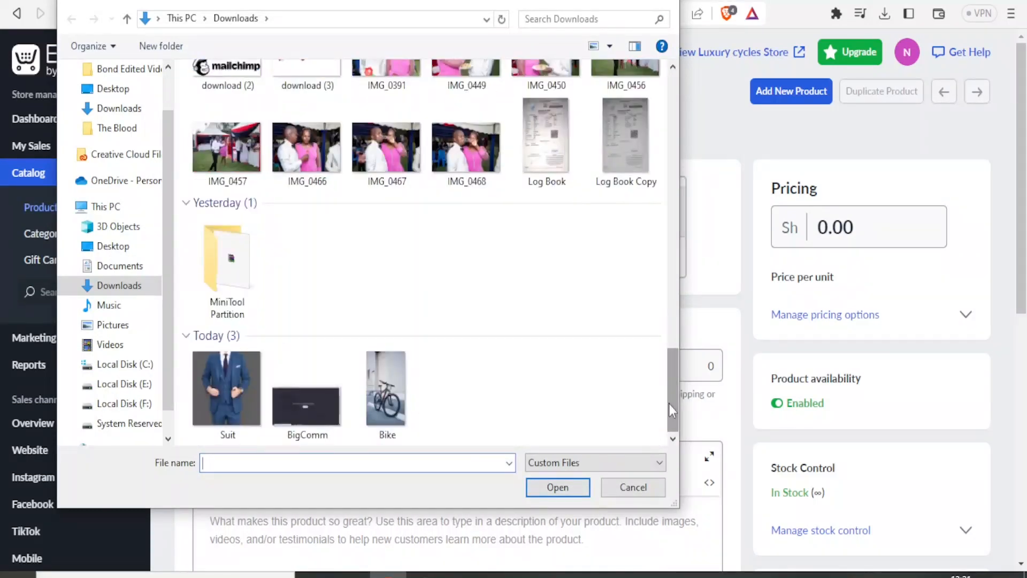
click(390, 400)
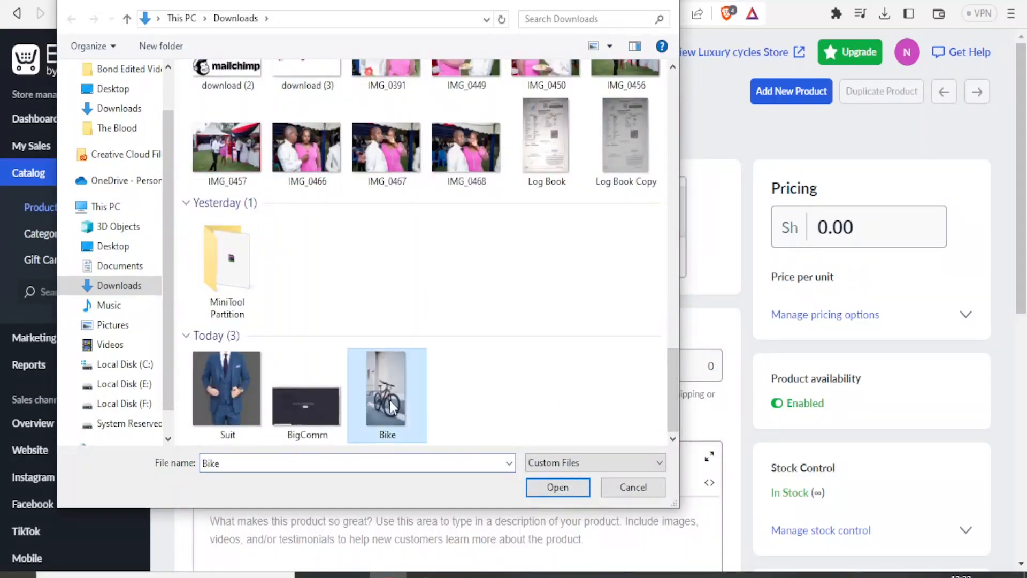
click(556, 486)
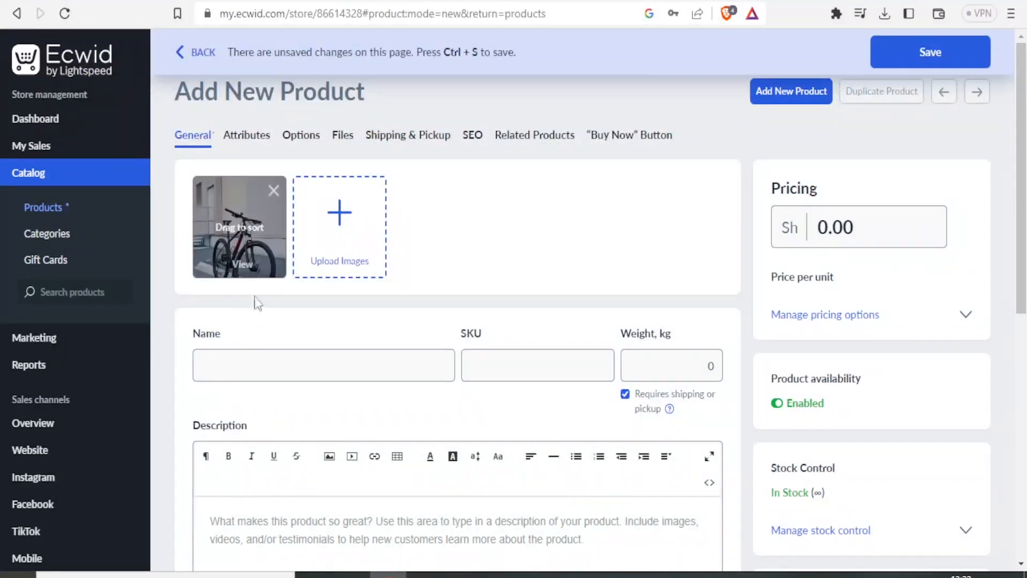
click(242, 265)
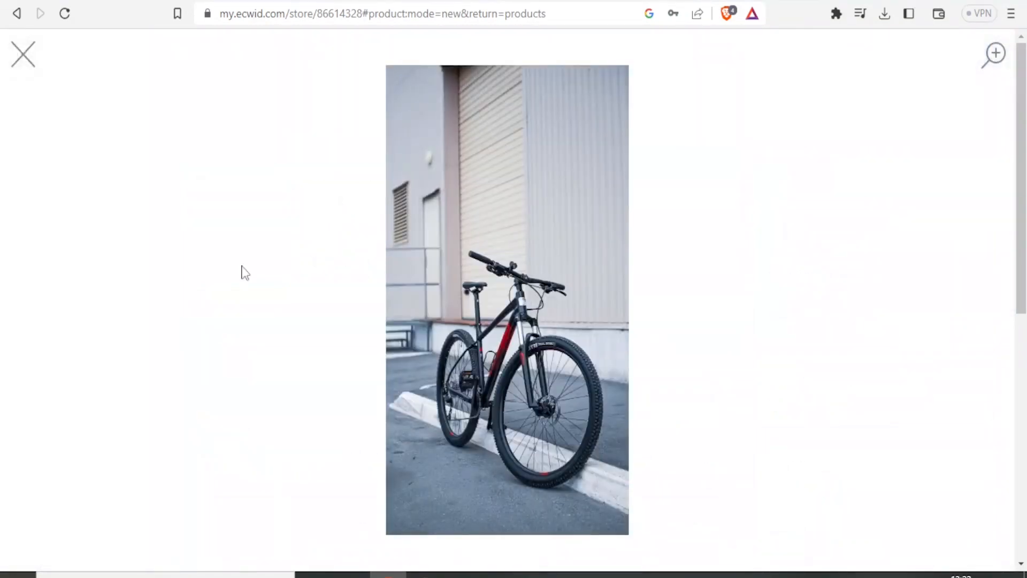
click(23, 62)
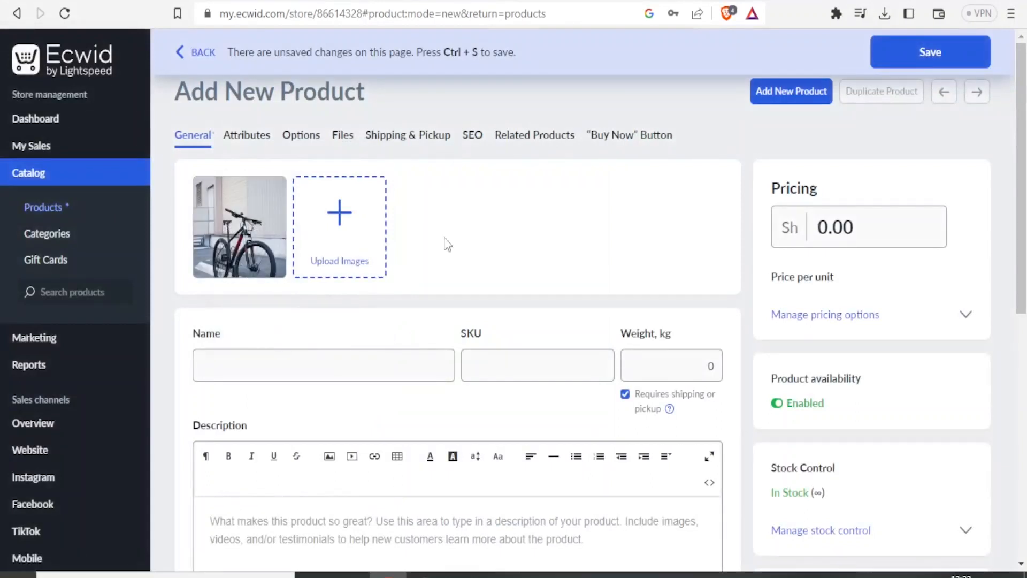
Set the new product's price to Sh 10000.00
click(828, 225)
key(BackSpace)
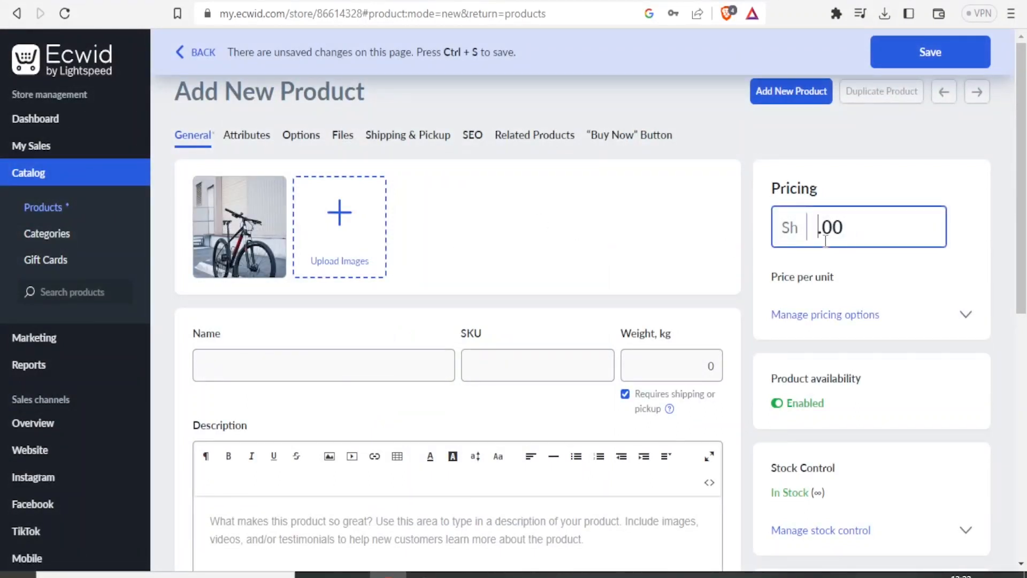
text(3000)
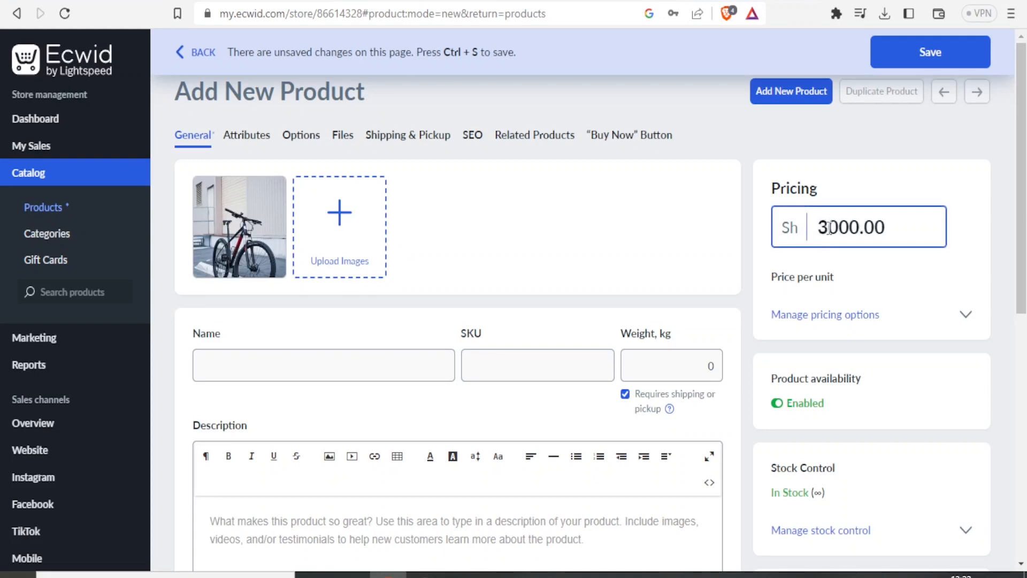
click(828, 229)
key(BackSpace)
text(10)
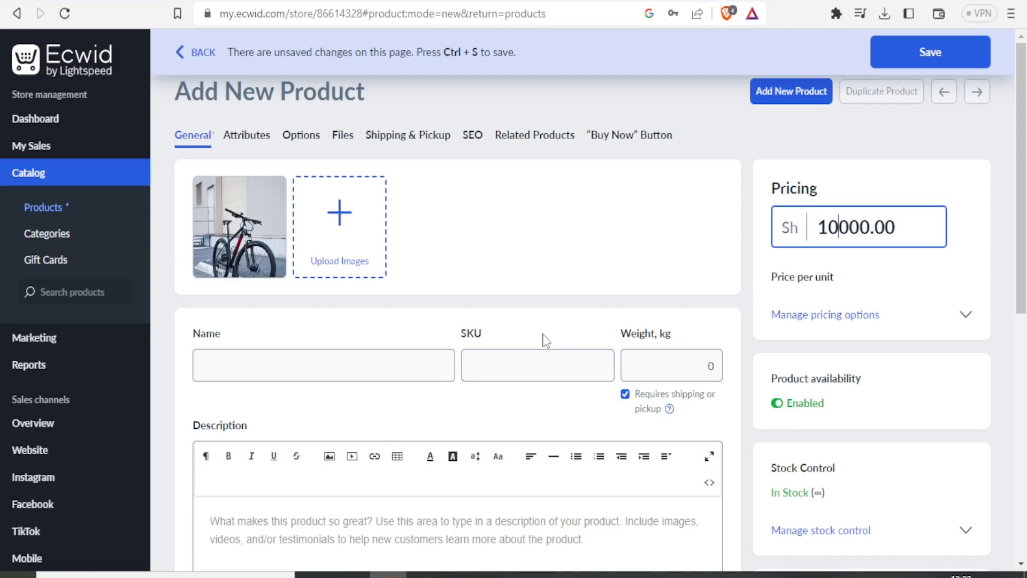
Name the product "Mountain Bike" and set its weight to 5 kg
click(299, 369)
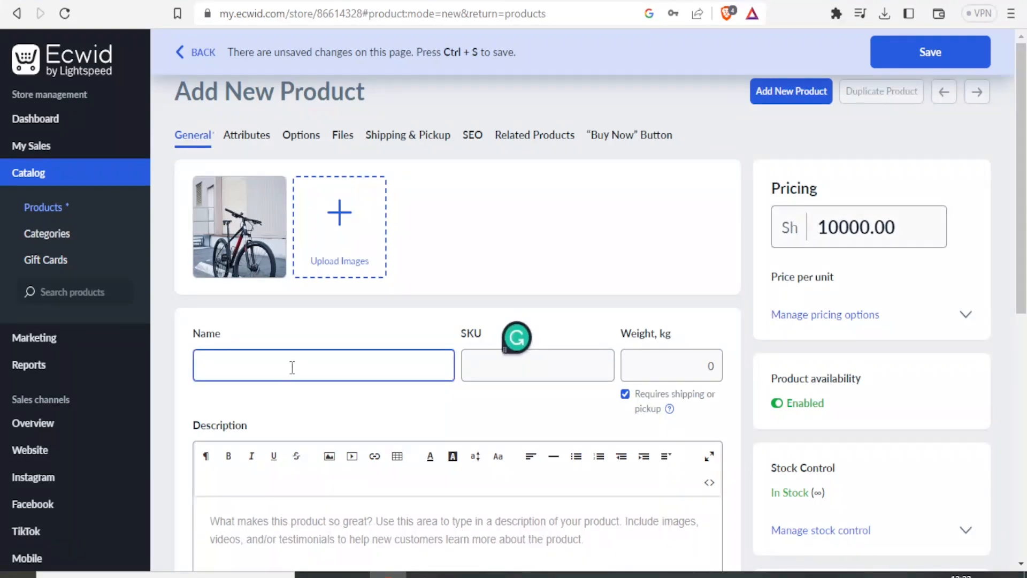
text(Mountain Bike)
key(Tab)
click(646, 369)
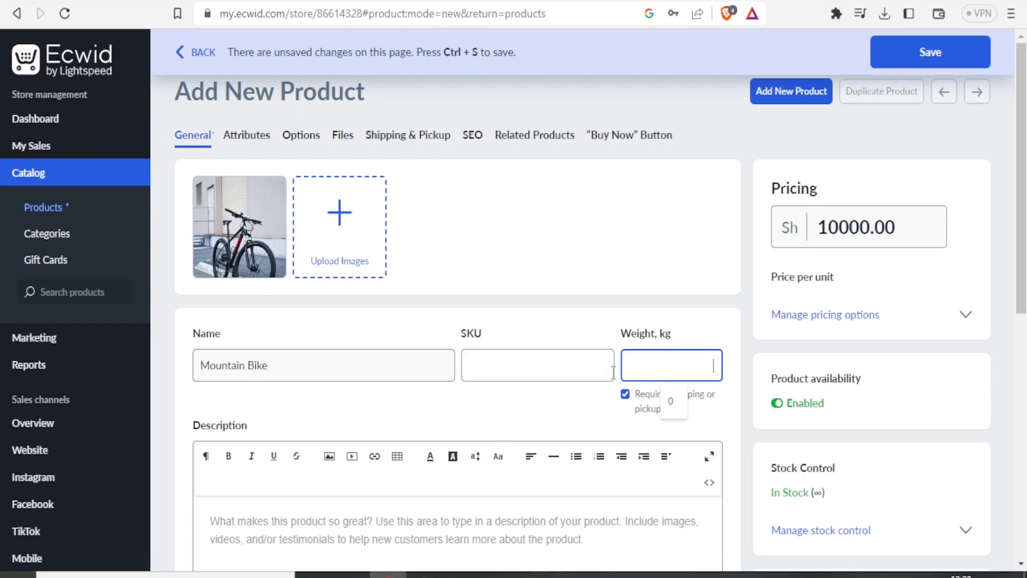
text(5)
Enter the product description "Hardy classic mountain, with new diamond rims and 5 gear options."
scroll(613, 371, down, 3)
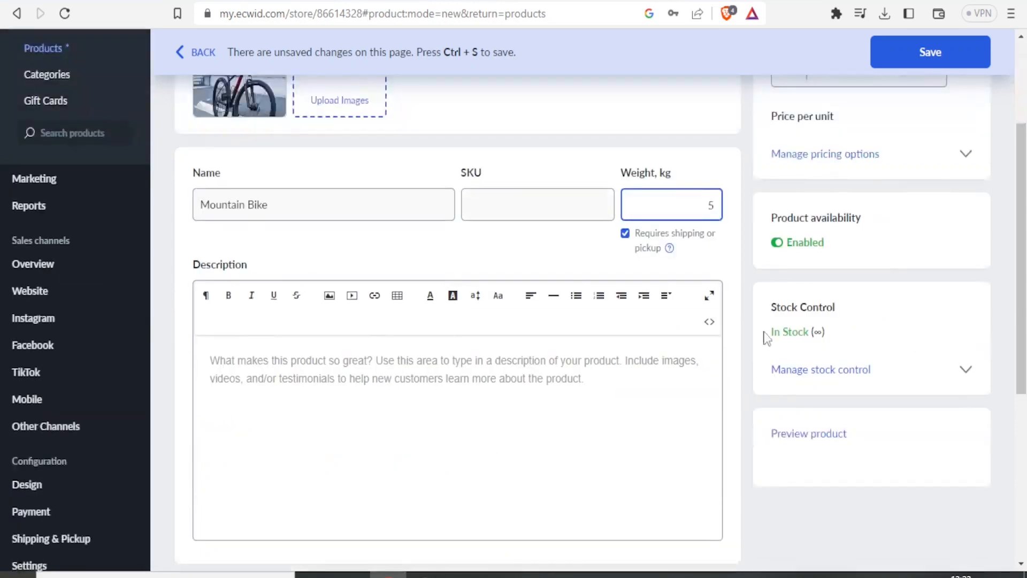
click(346, 400)
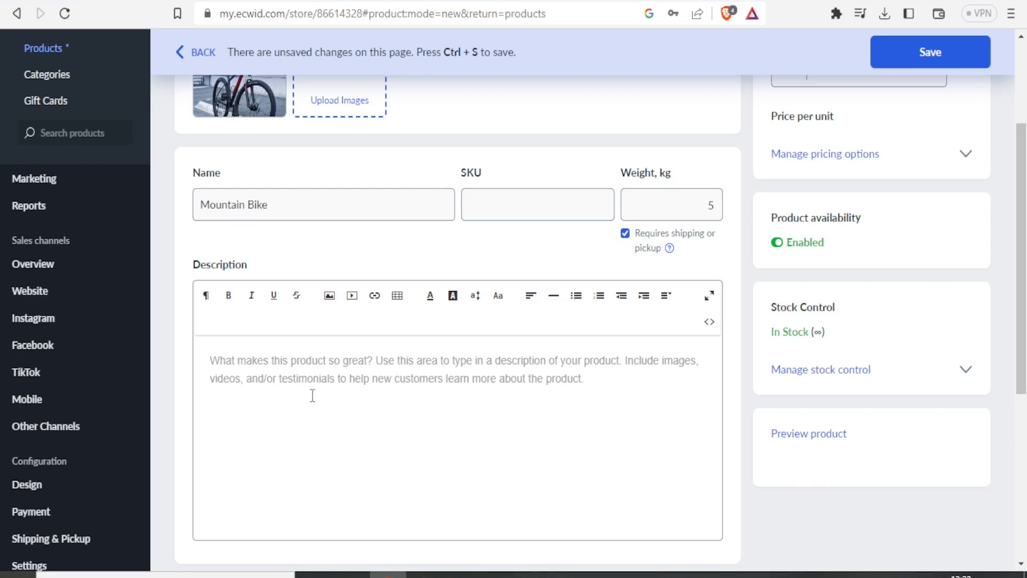
click(213, 359)
key(alt+Tab)
text(Ha)
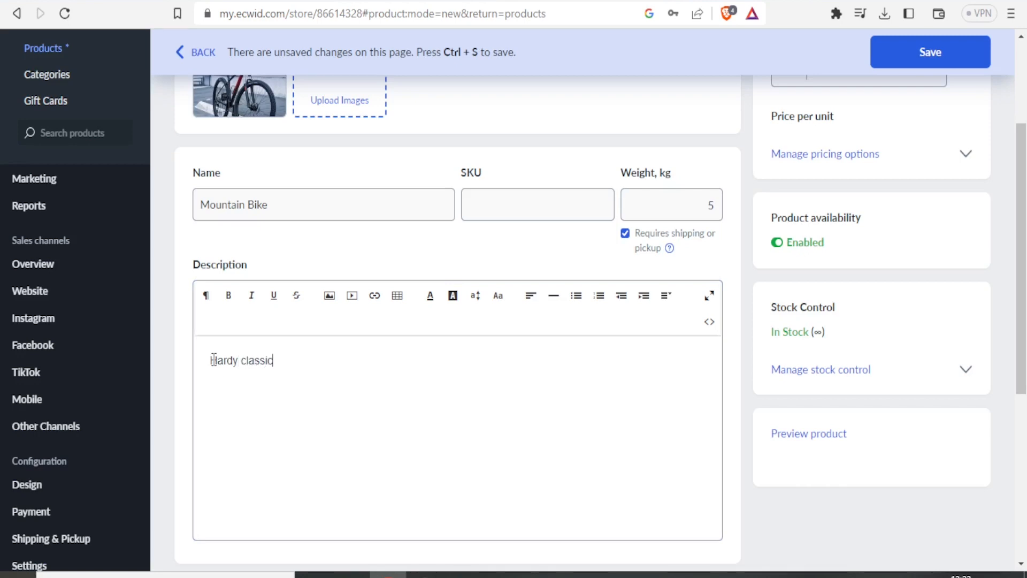
text(rdy classic mountain, with new diamond rims and 5 gear options.)
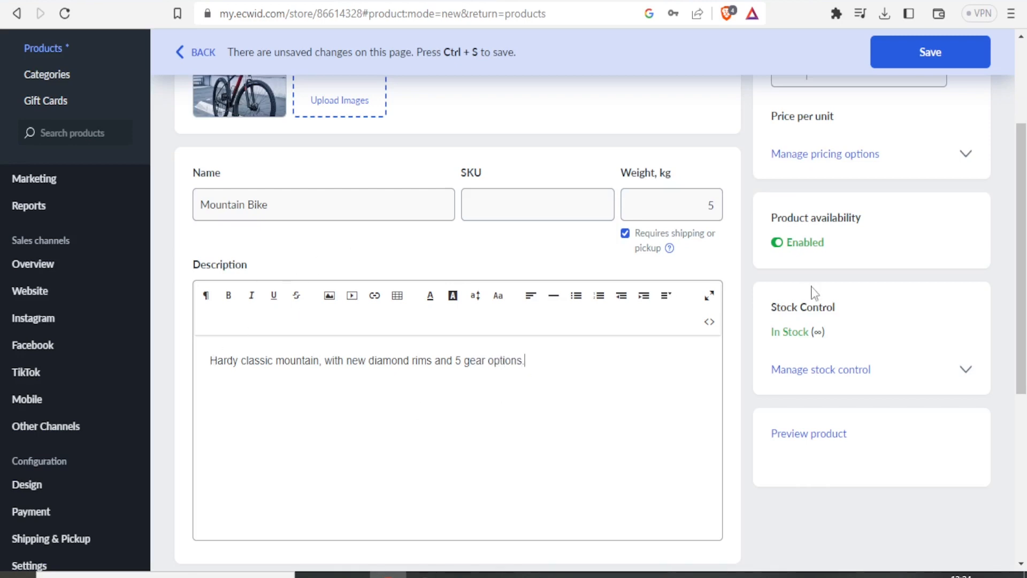
Look over the ribbon and subtitle options, and toggle the product's availability off and back on
drag(1022, 210, 1024, 344)
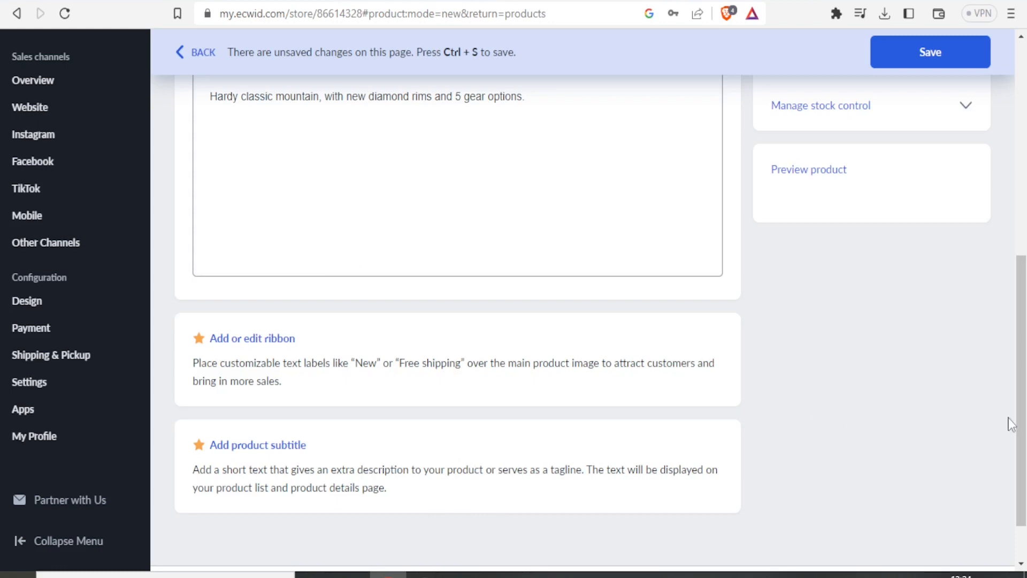
drag(1022, 423, 1023, 216)
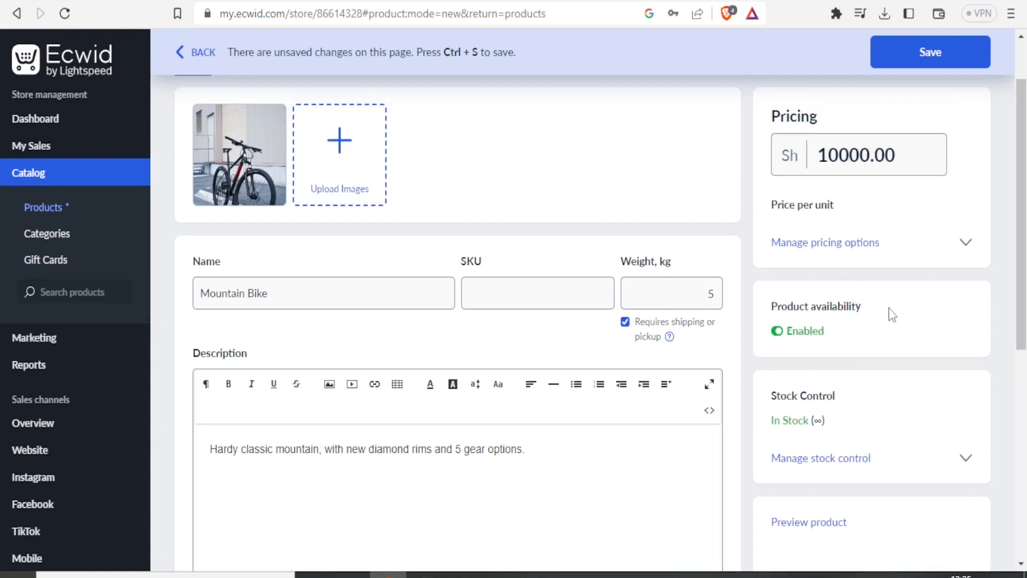
click(776, 333)
click(780, 335)
Expand the product's stock control options and try to open the Stock Control feature, choosing to leave the page
drag(1021, 314, 1021, 372)
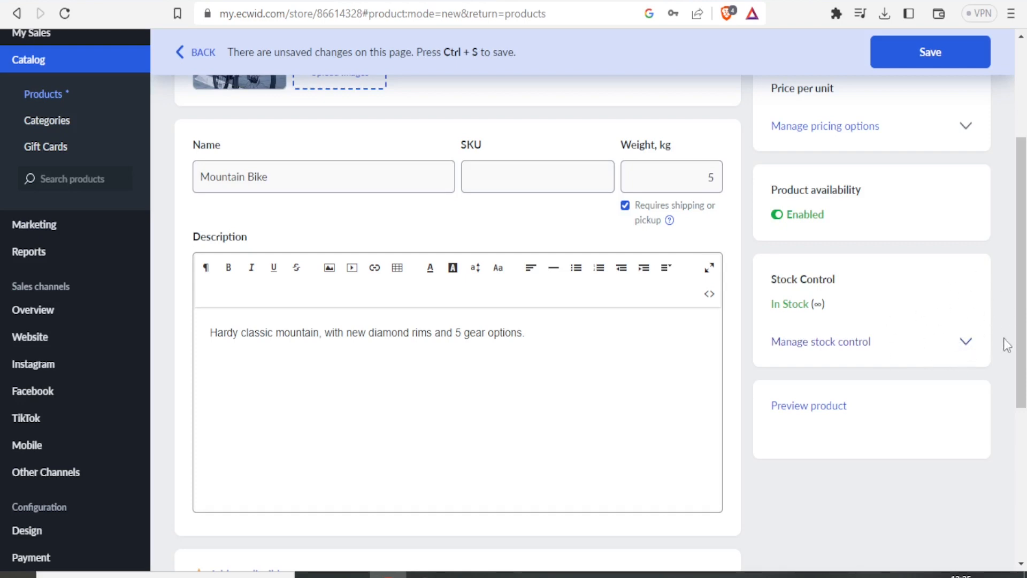
click(966, 344)
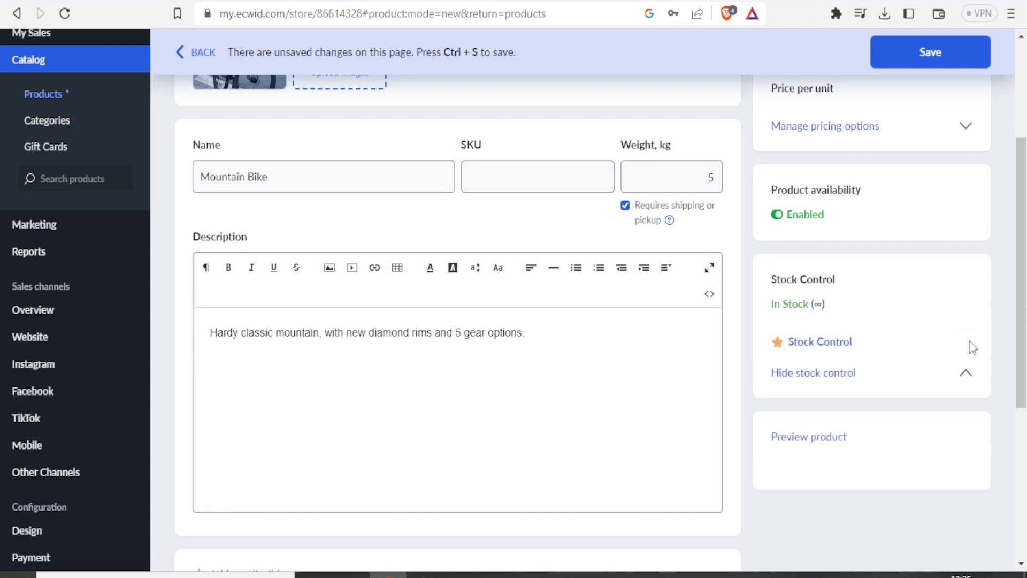
click(812, 342)
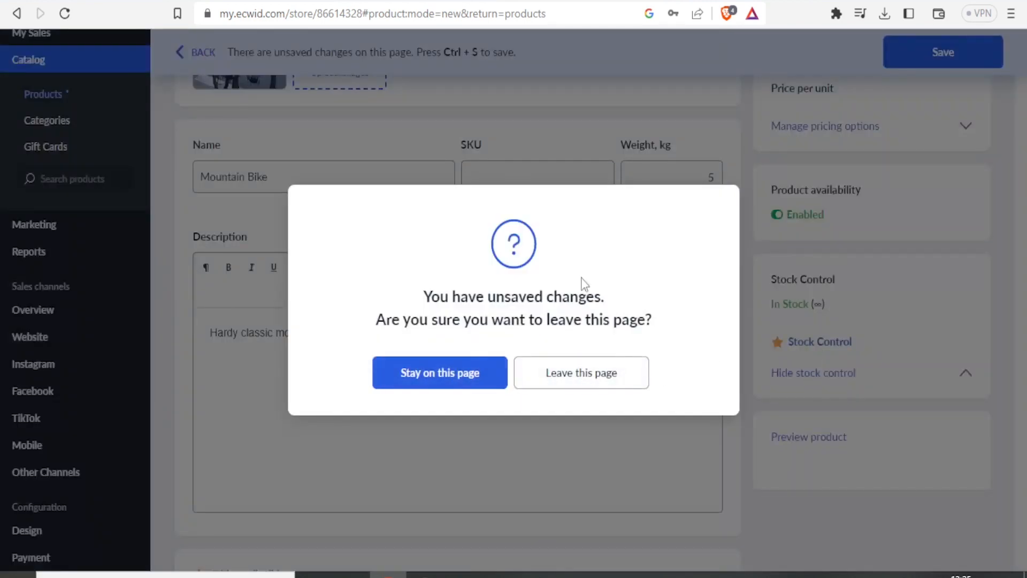
drag(629, 233, 544, 341)
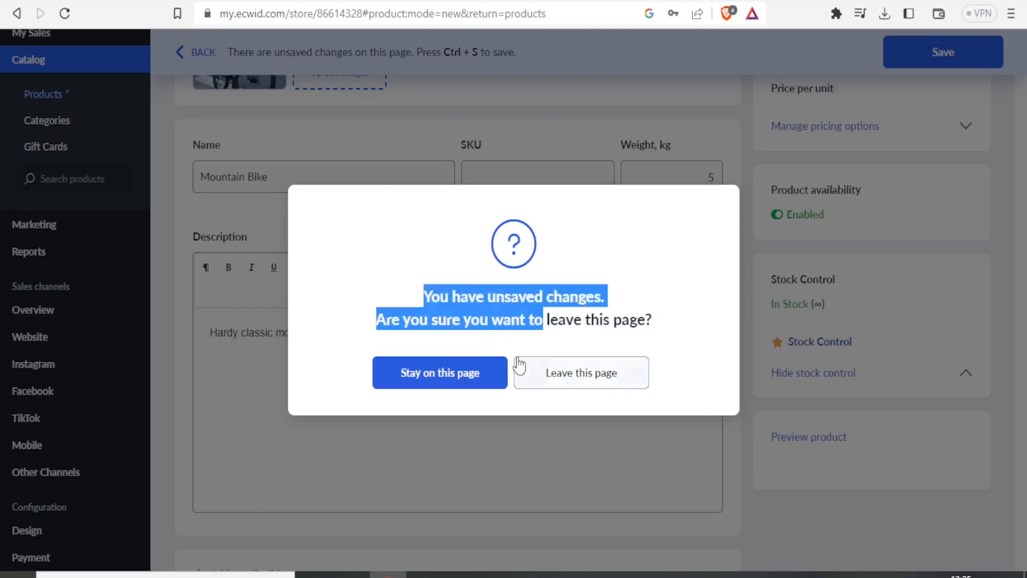
click(556, 375)
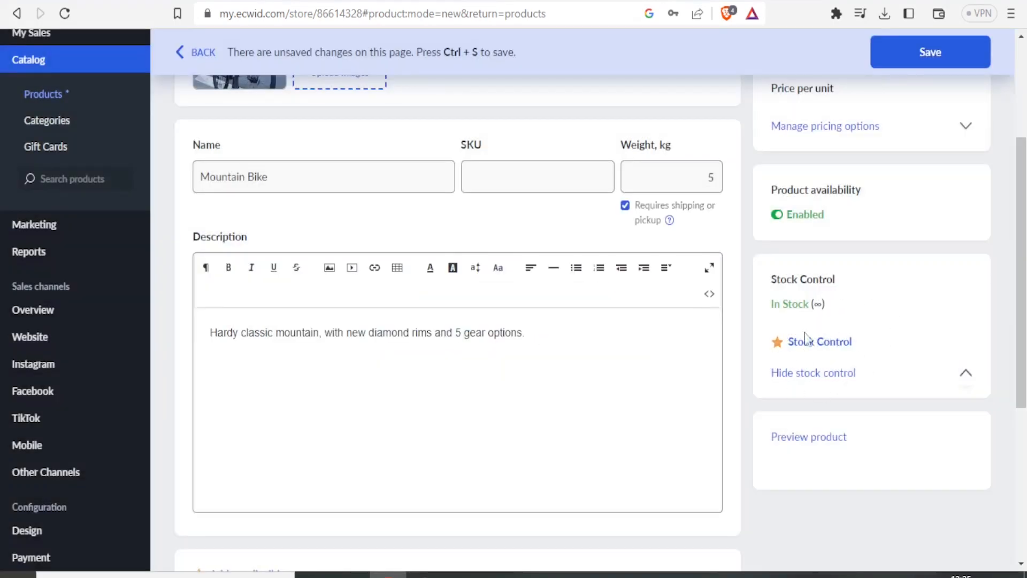
Save the Mountain Bike product and open the catalog's Categories page
scroll(986, 316, down, 2)
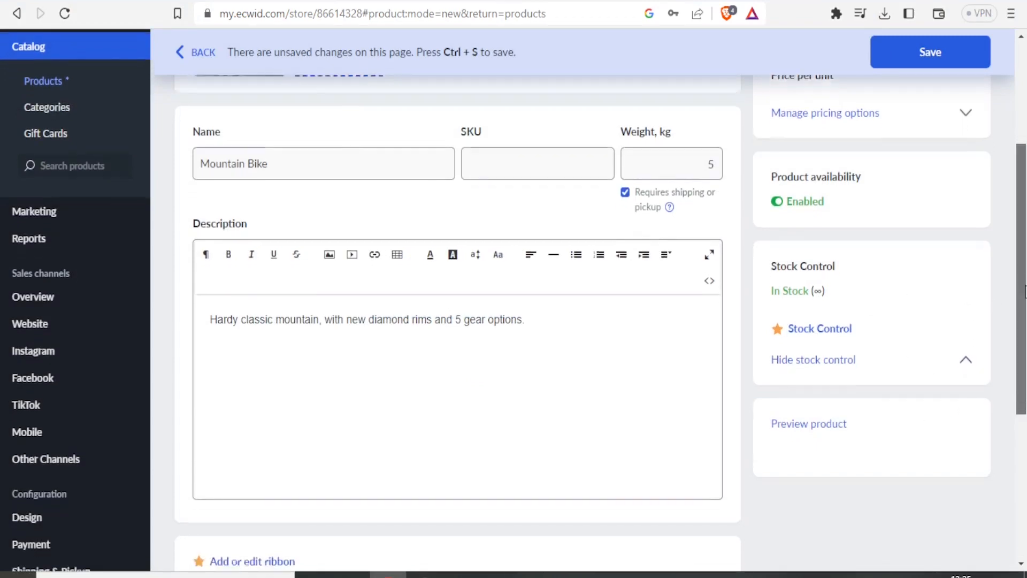
drag(1020, 315, 1013, 164)
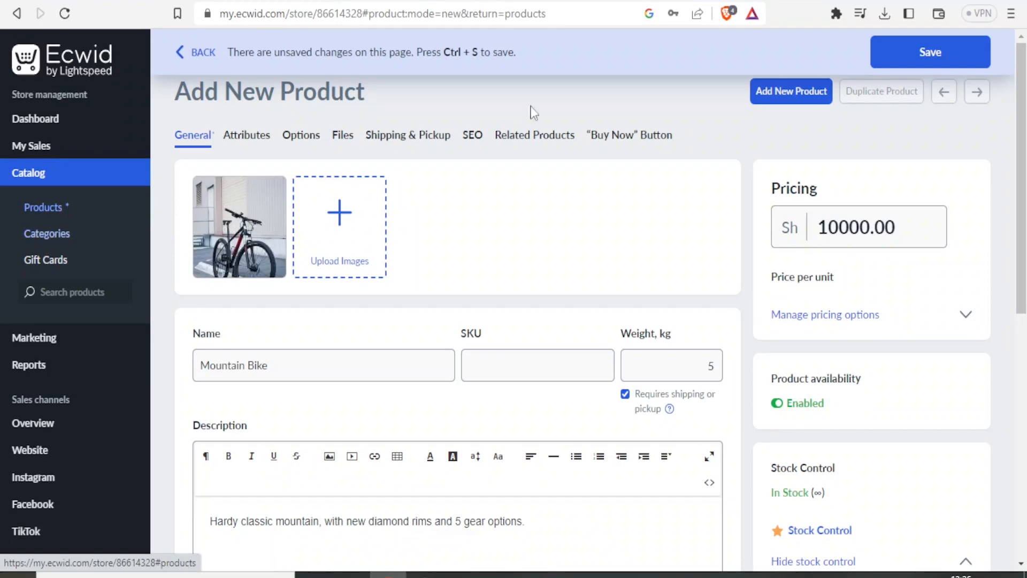
click(922, 53)
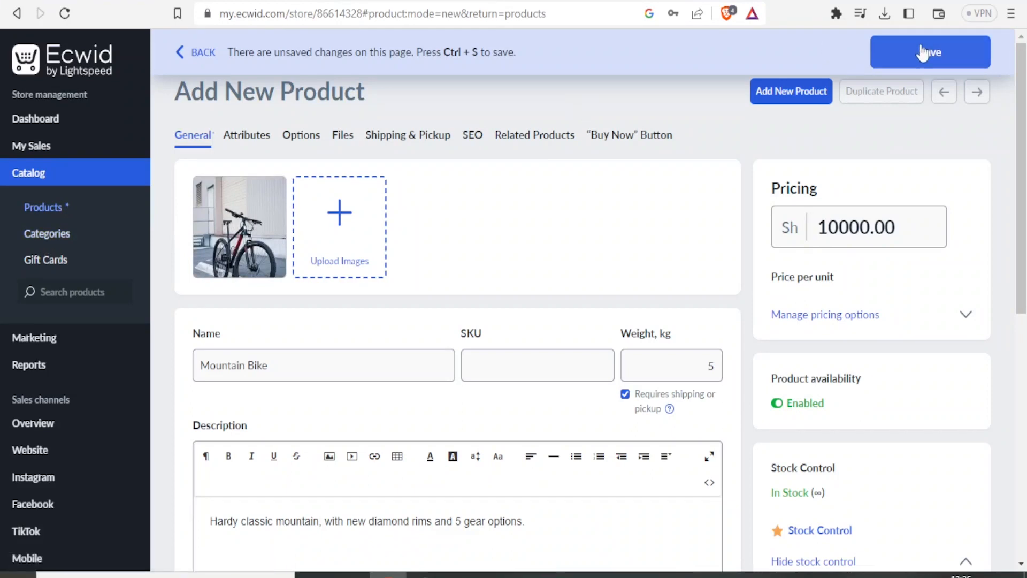
drag(1026, 145, 1026, 195)
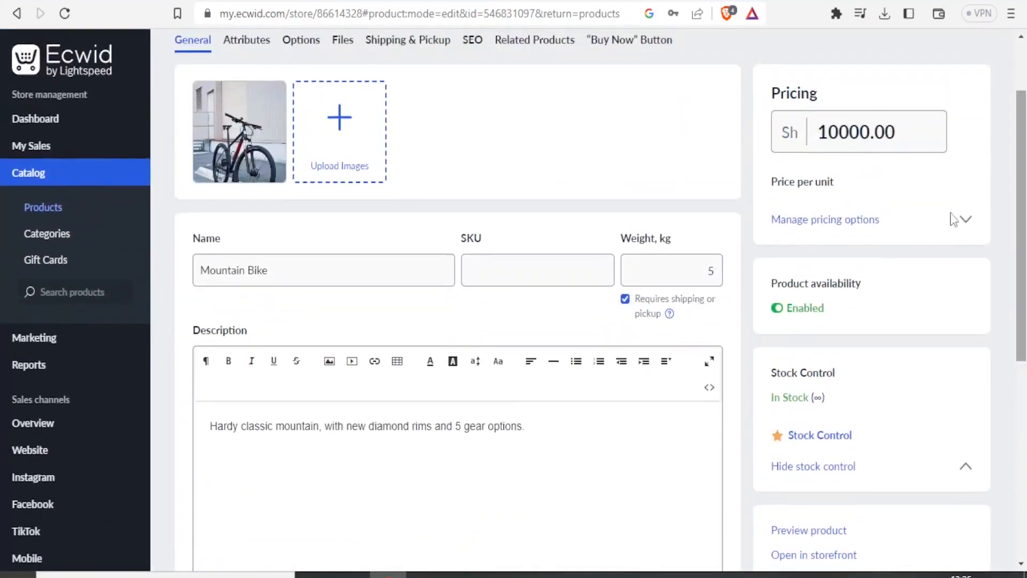
click(33, 240)
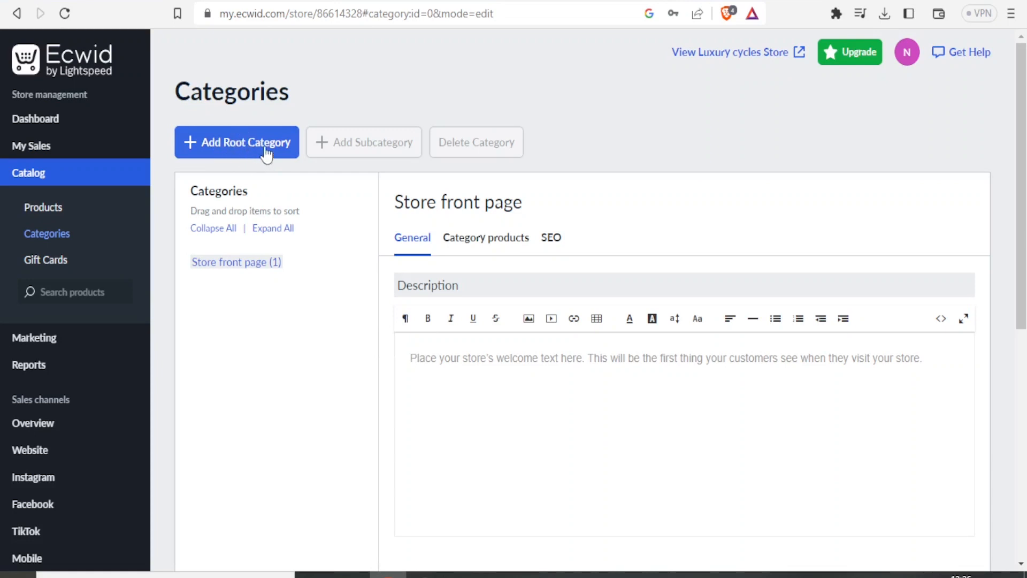
Start a new root category without naming it, and view the Gift Cards page of the catalog
click(246, 157)
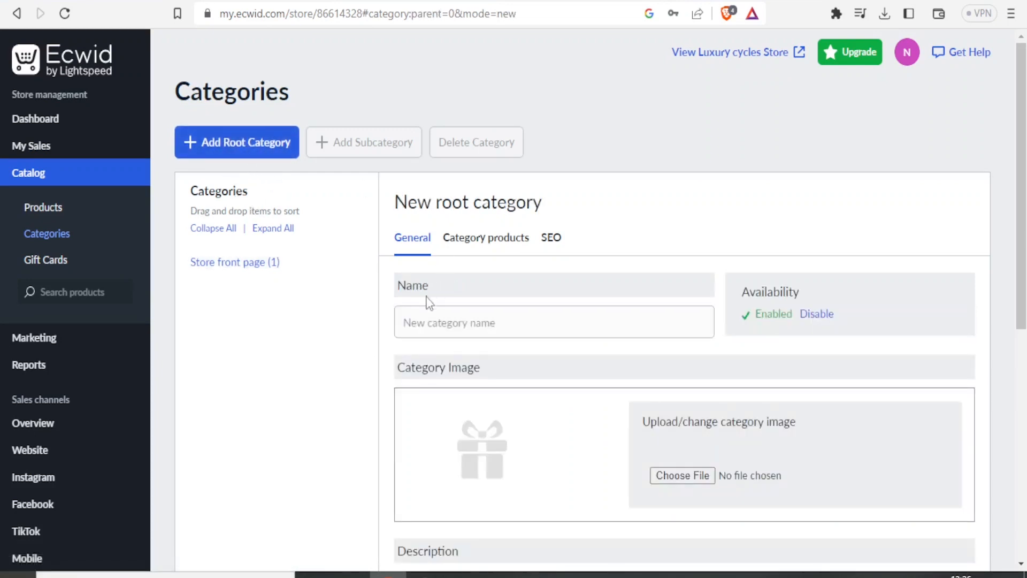
click(419, 324)
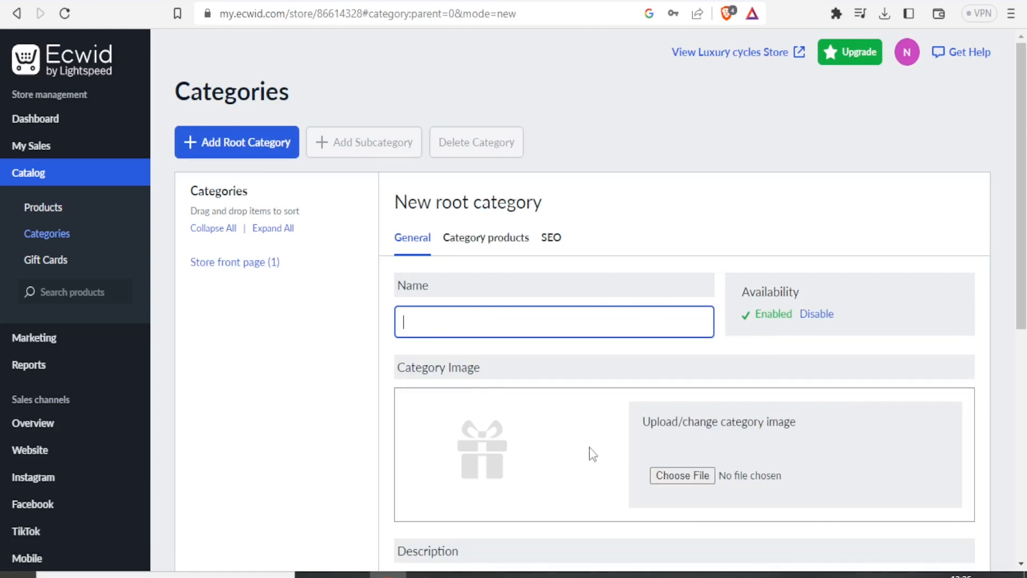
click(55, 262)
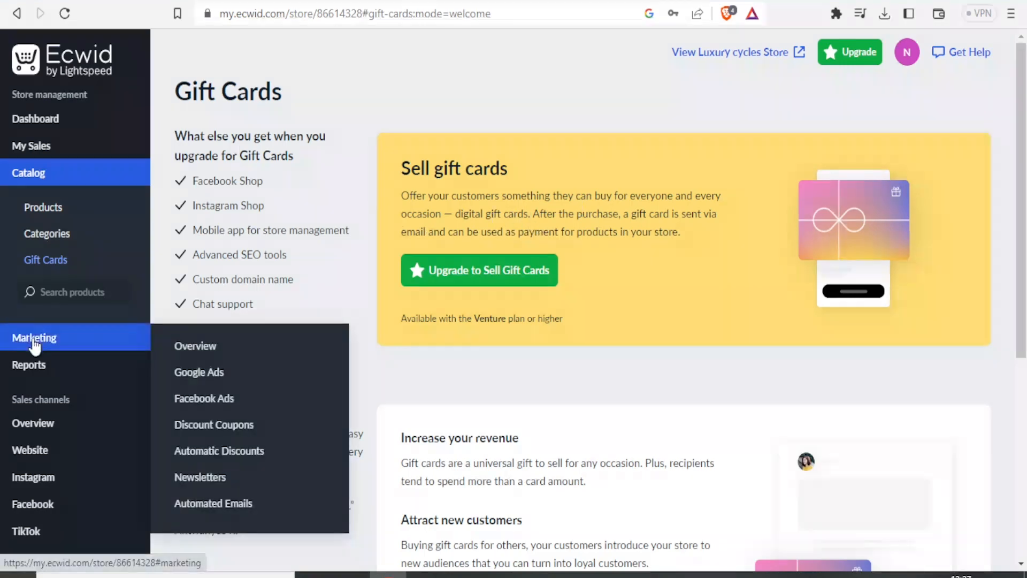
Look over the Marketing overview, from the advertising channels to the abandoned cart, coupon, discount and remarketing options
click(34, 339)
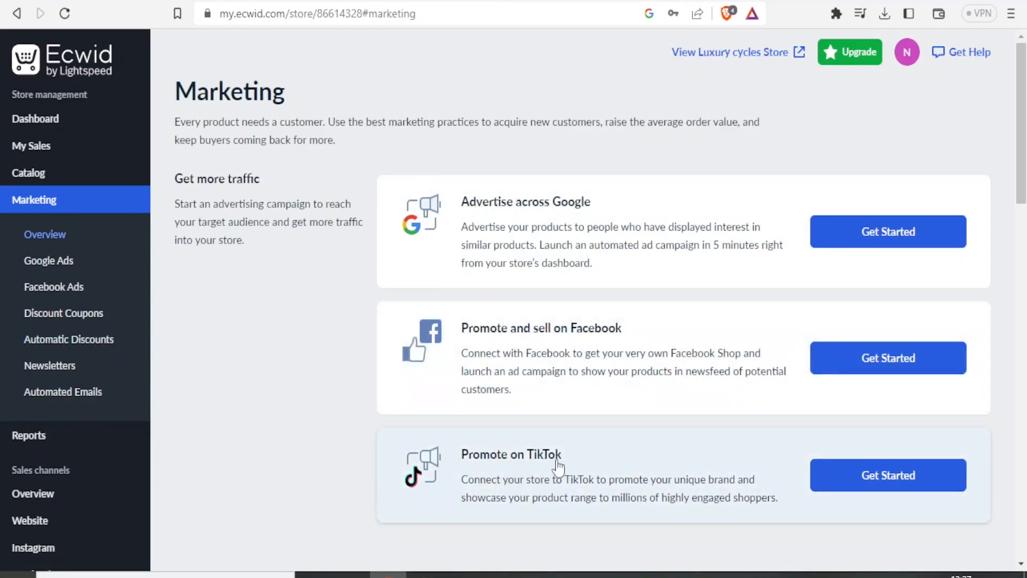
drag(1025, 186, 1025, 325)
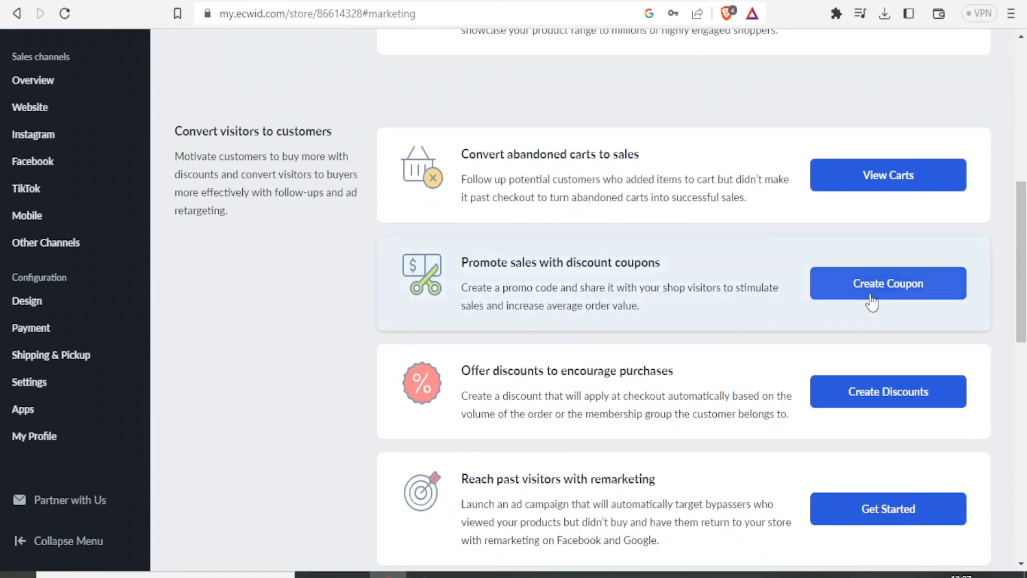
drag(1025, 235, 1013, 43)
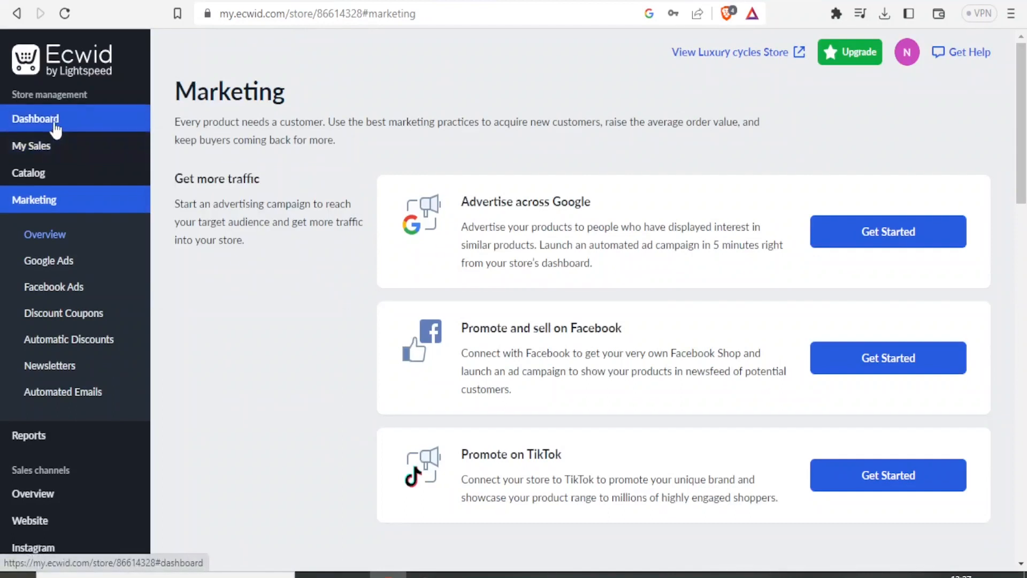
Go to the dashboard, open its task for adding products or services, and show the additional actions for the Mountain Bike product
click(53, 123)
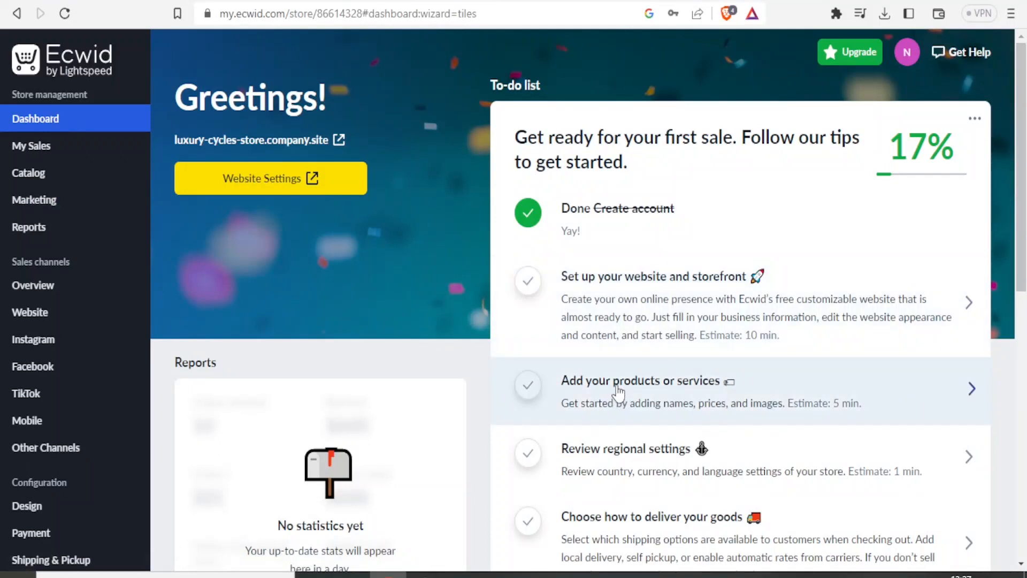
click(617, 393)
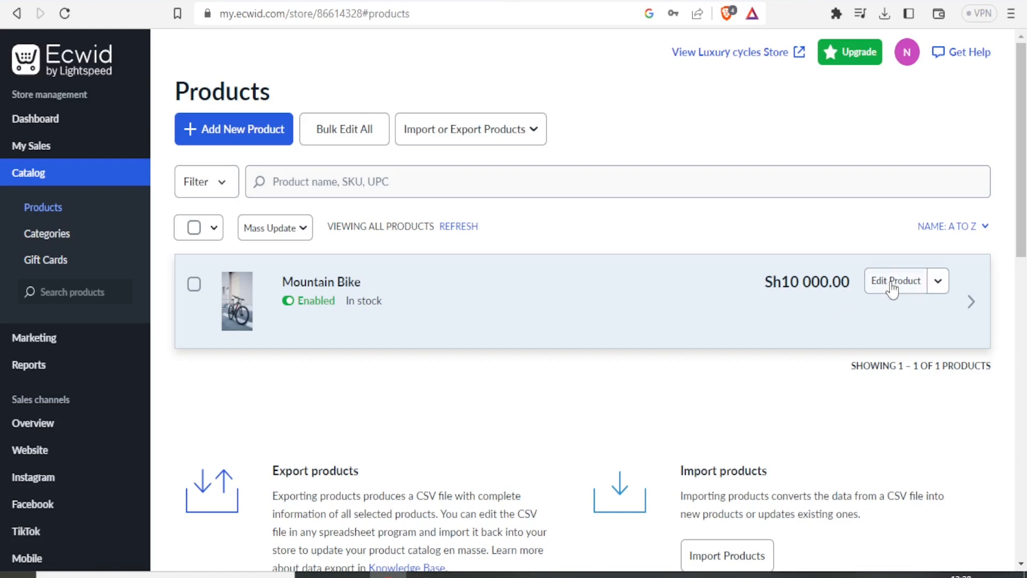
click(938, 286)
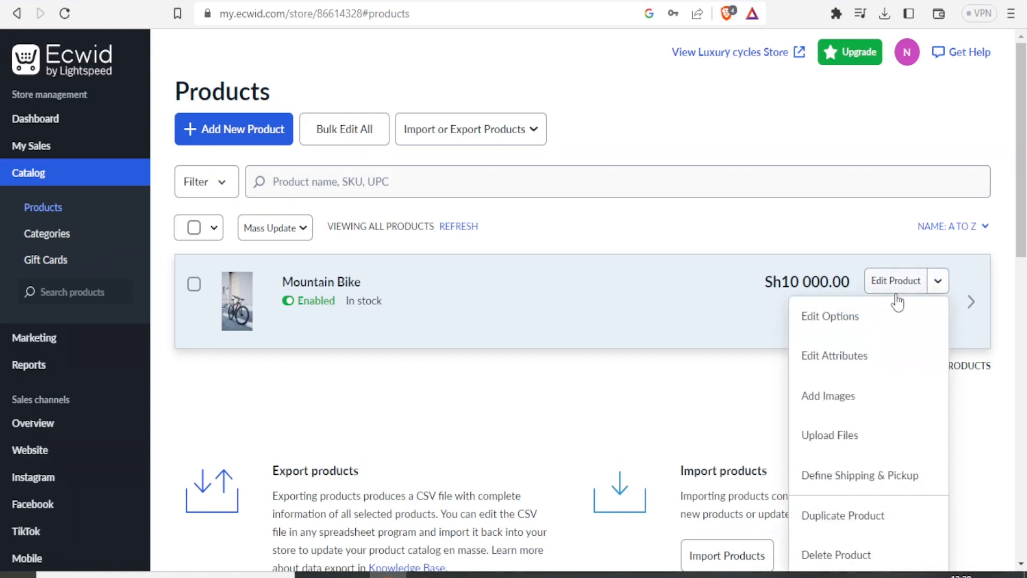